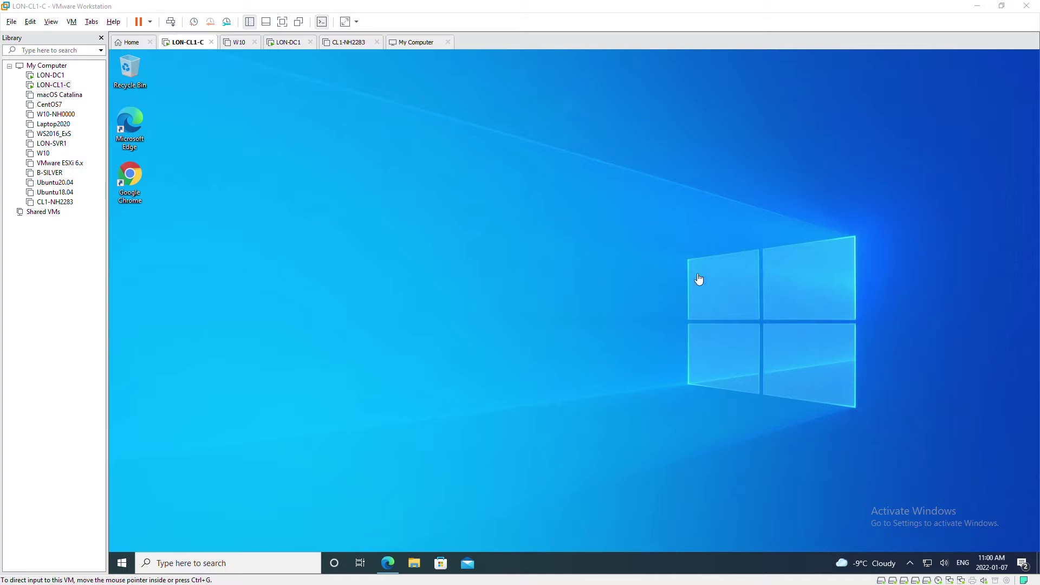
Switch between the VMs and focus the LON-CL1-C client machine
left_click(802, 306)
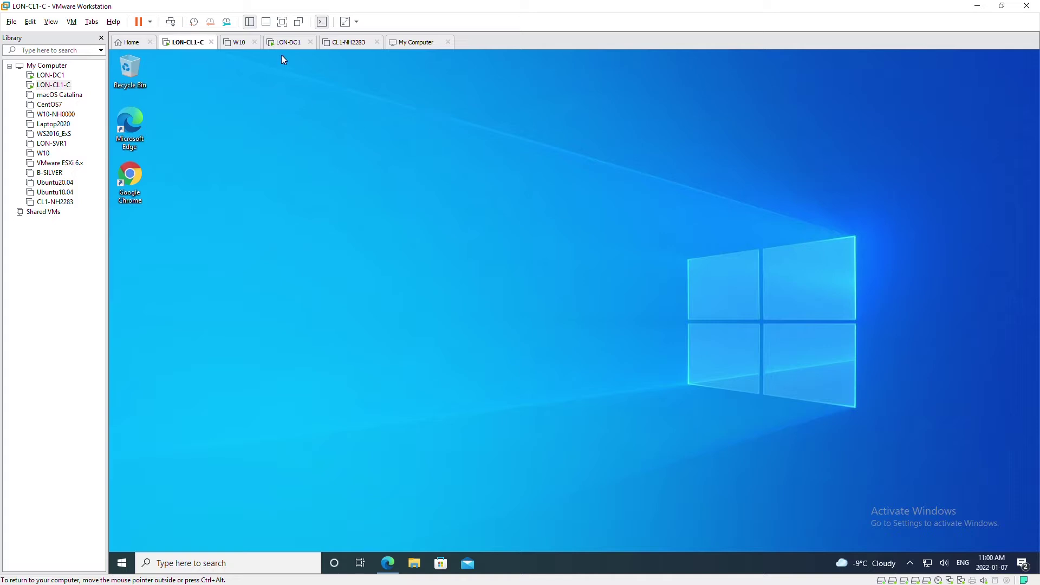
left_click(51, 75)
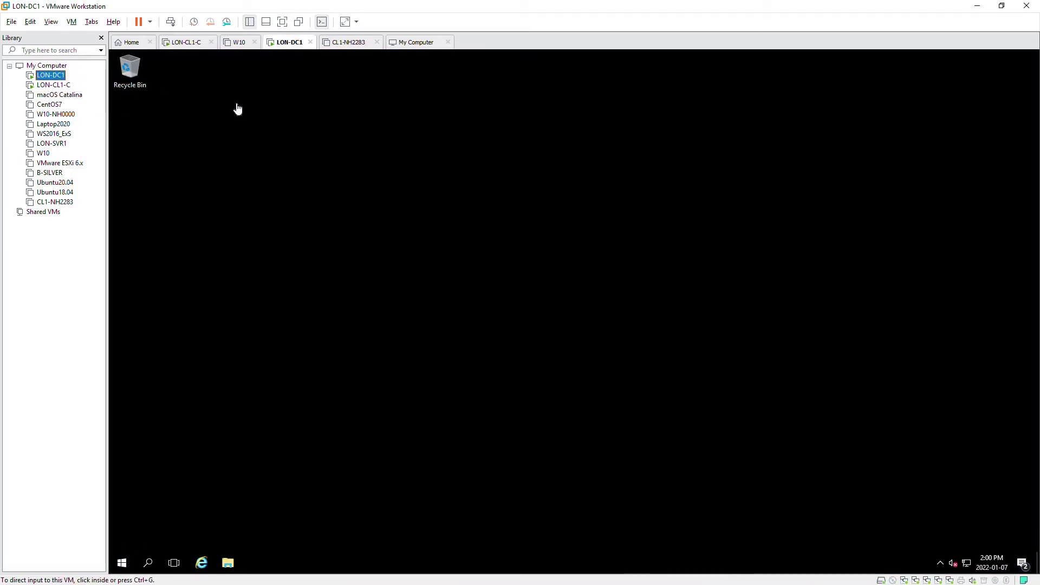
left_click(54, 90)
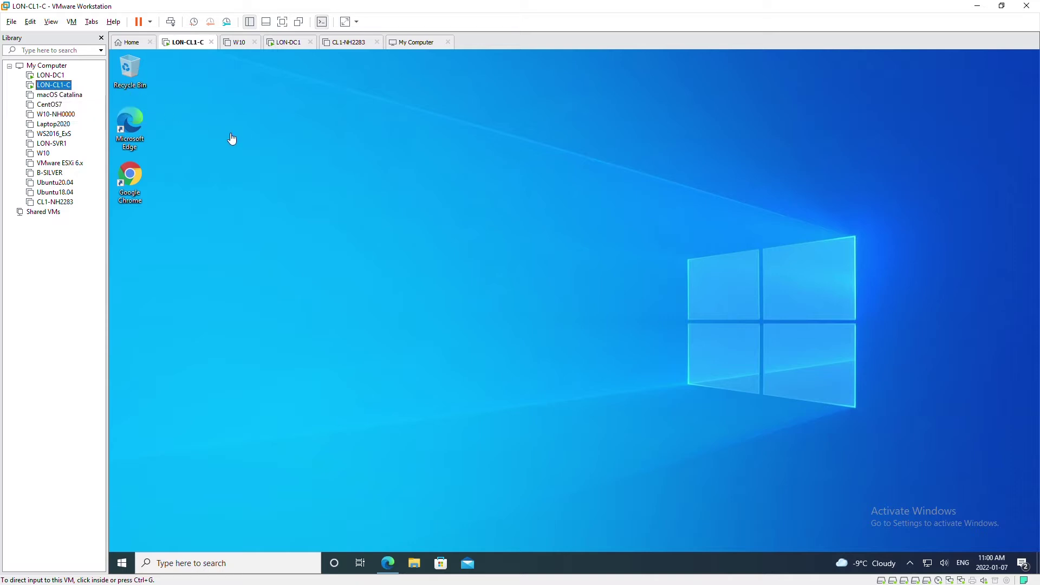
left_click(341, 358)
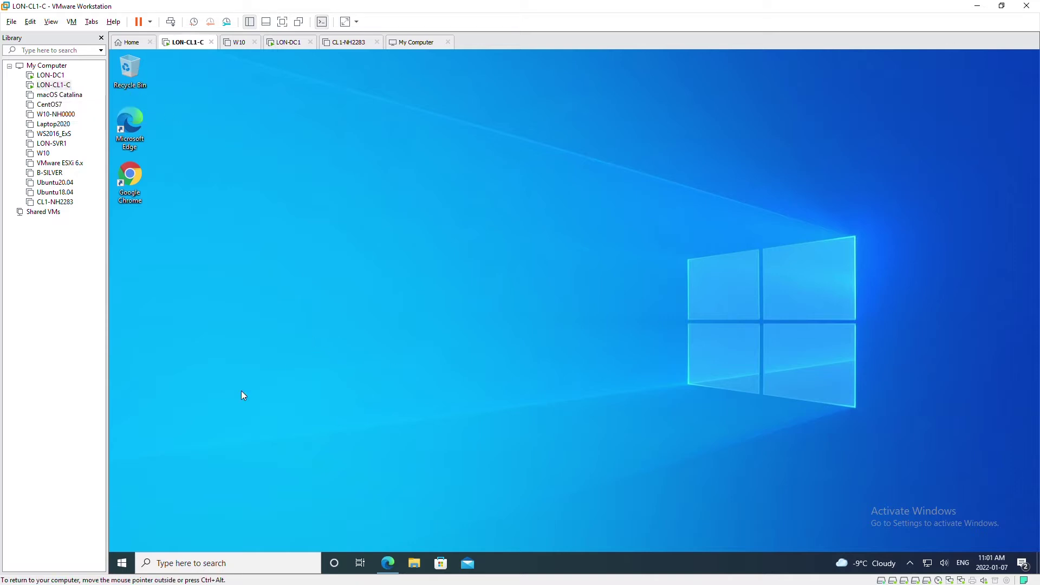
Check for updates under Settings' Update & Security, showing the client is up to date
right_click(118, 565)
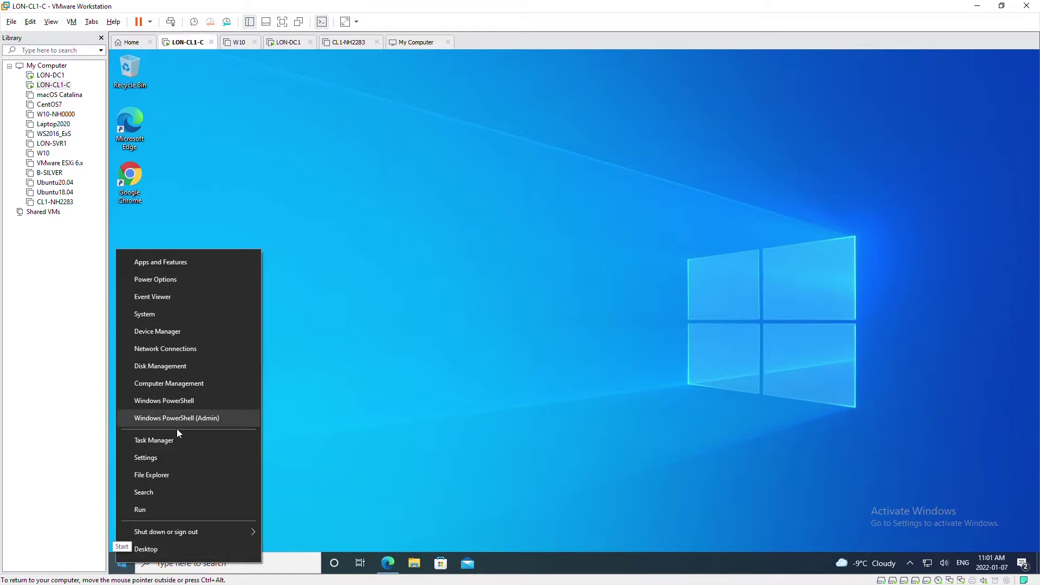
left_click(176, 455)
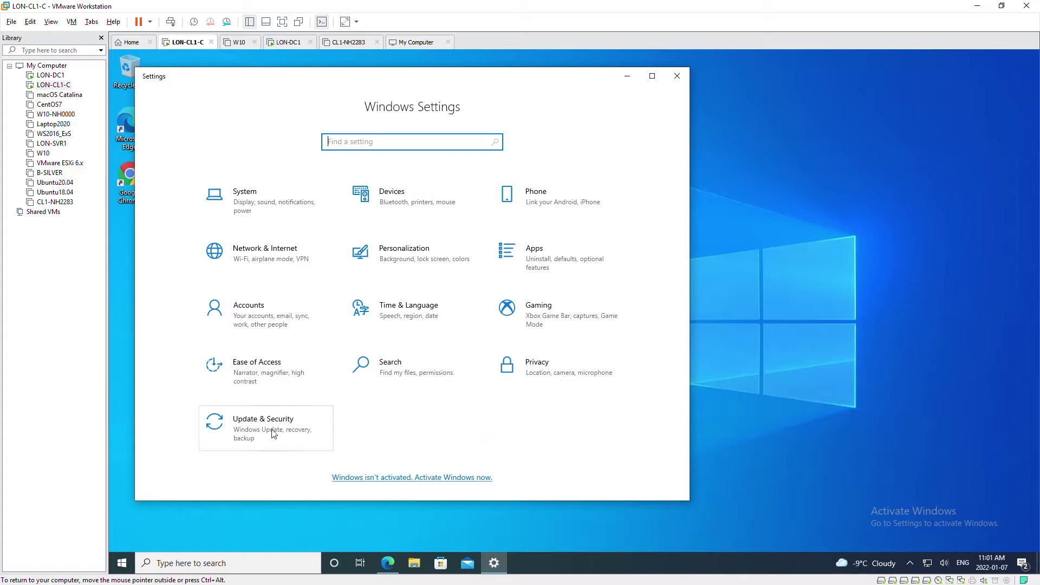
left_click(259, 424)
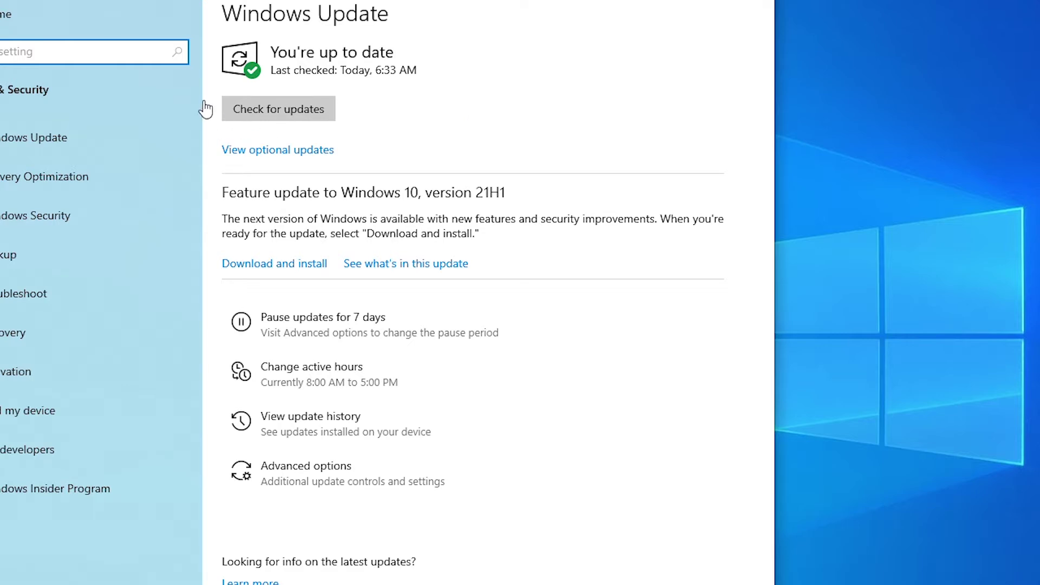
left_click(280, 108)
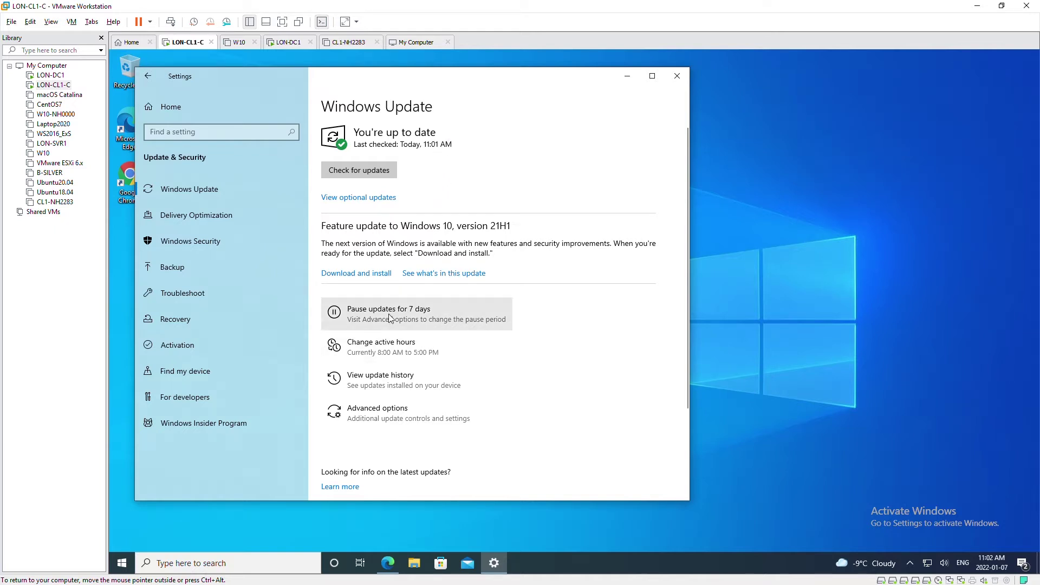
Turn on updates for other Microsoft products and allow Delivery Optimization downloads from other PCs
left_click(379, 415)
left_click(160, 179)
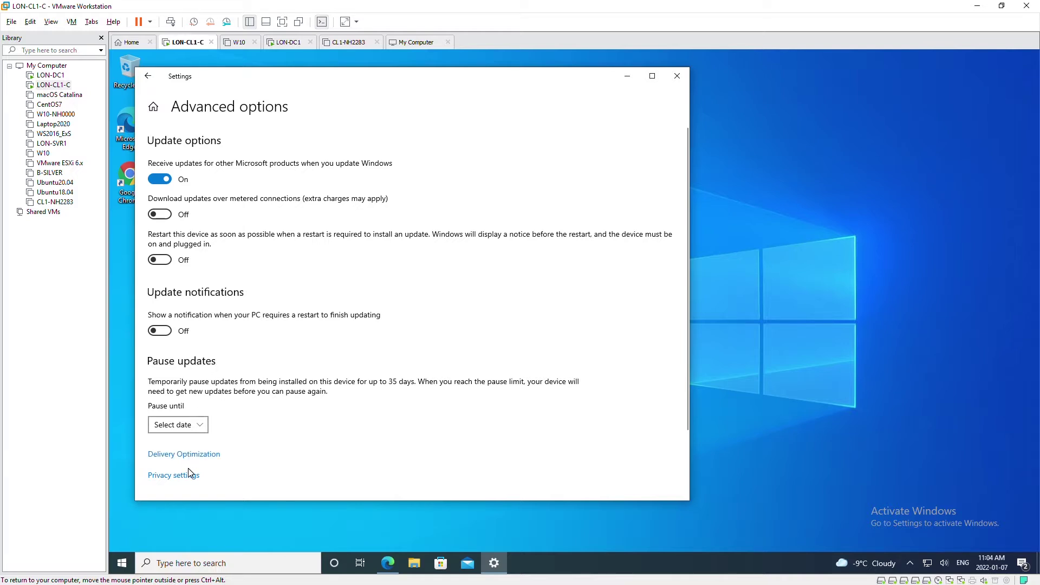
left_click(196, 459)
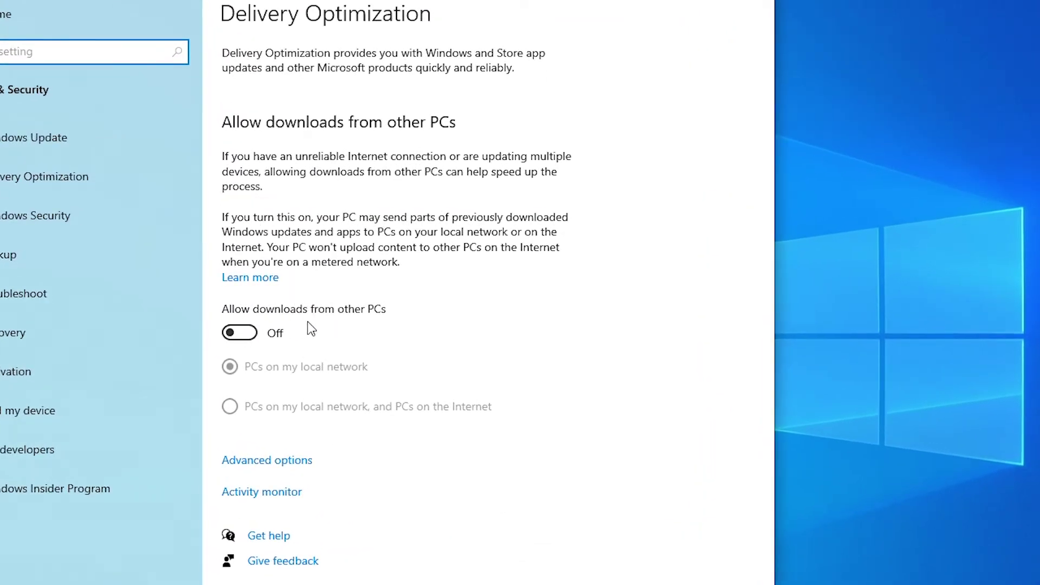
left_click(274, 331)
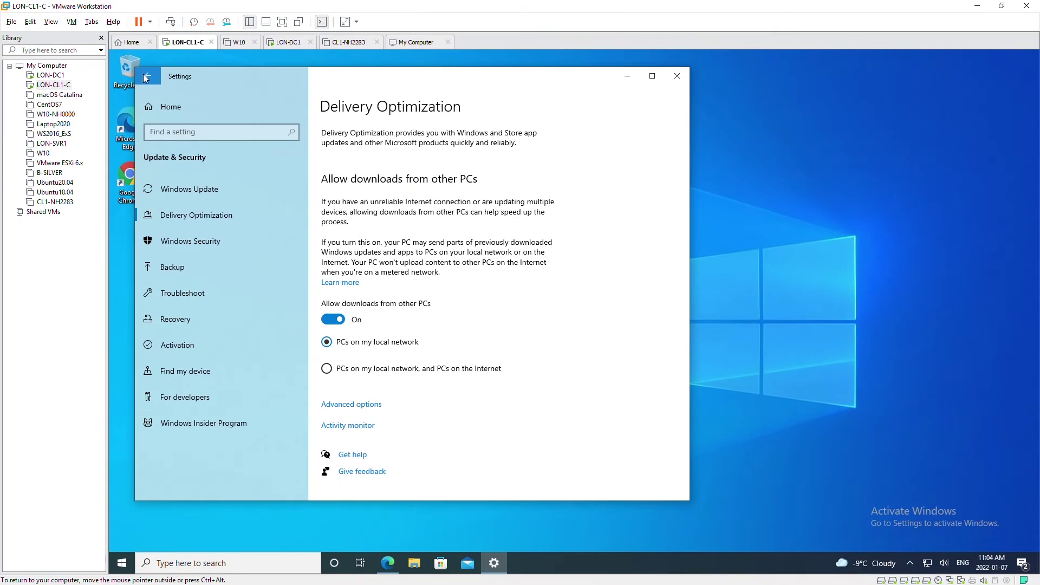
Return to Windows Update and view the history of the 8 installed quality updates
left_click(73, 34)
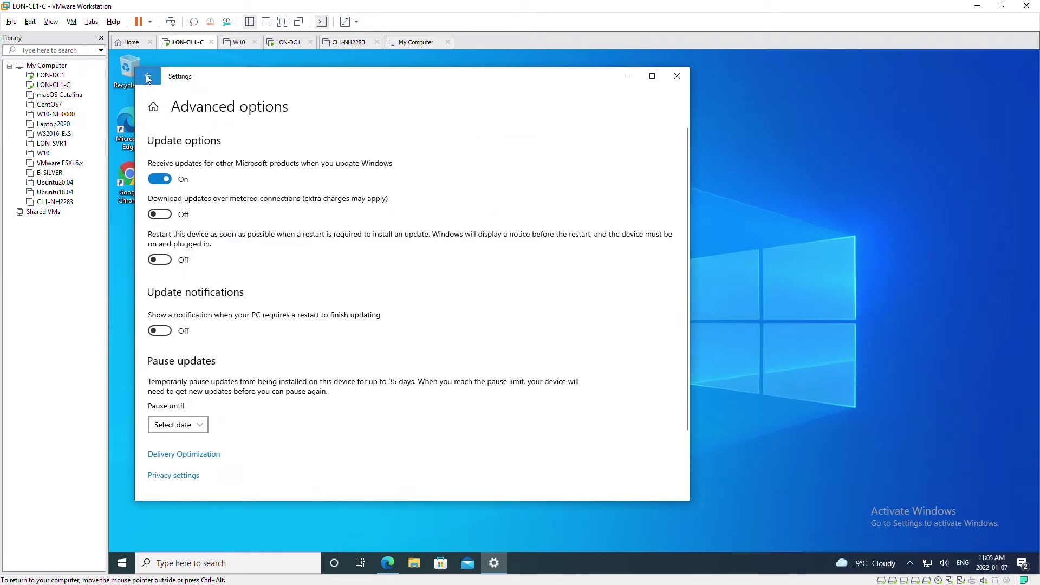
left_click(146, 77)
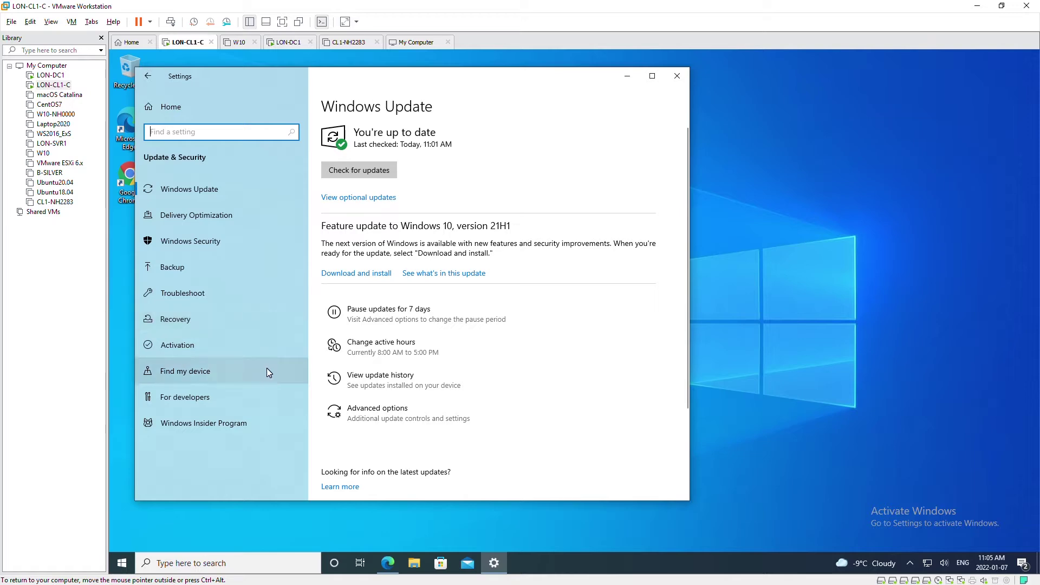
left_click(383, 390)
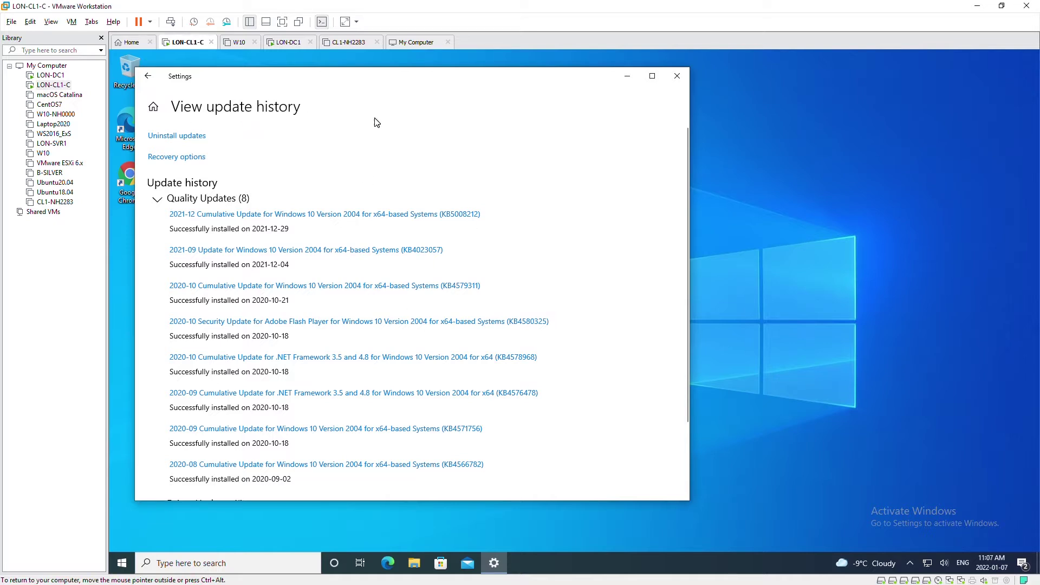
Close the client's Settings, switch to LON-DC1 and bring up Server Manager's tools list
left_click(671, 79)
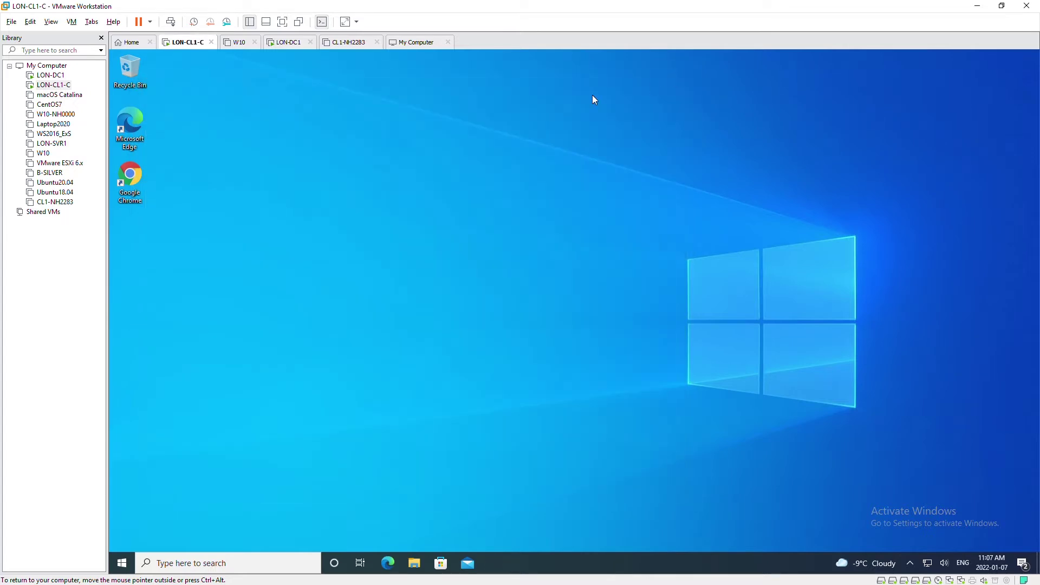
left_click(51, 76)
left_click(124, 566)
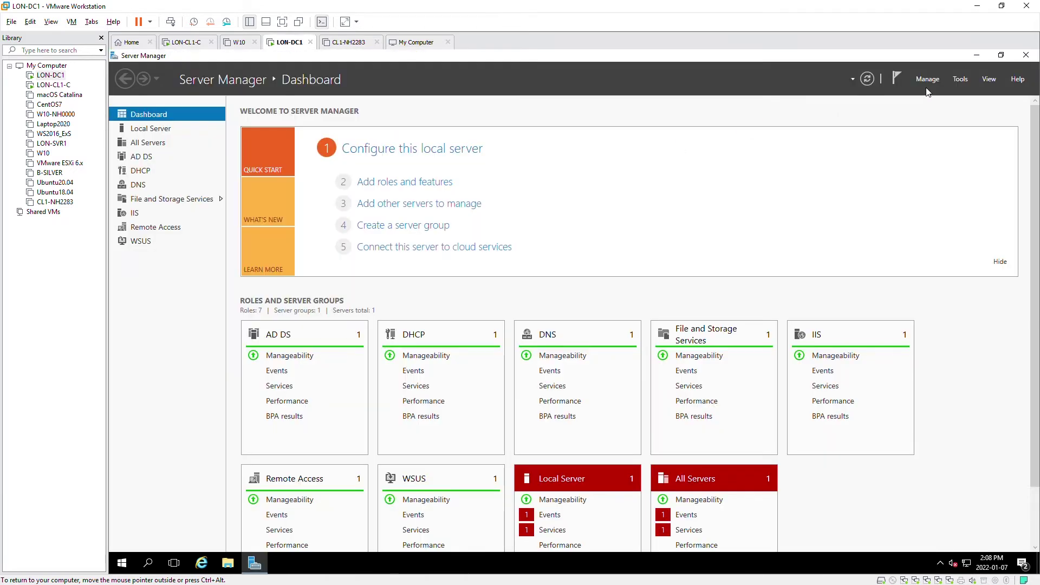
left_click(960, 79)
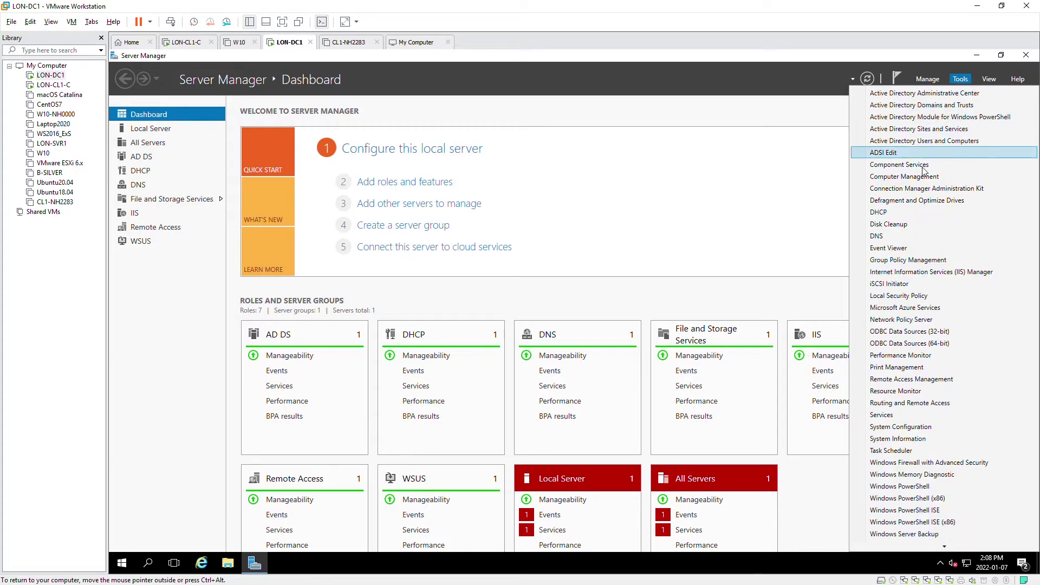
Launch Group Policy Management and expand to adatum.com's Group Policy Objects
left_click(942, 260)
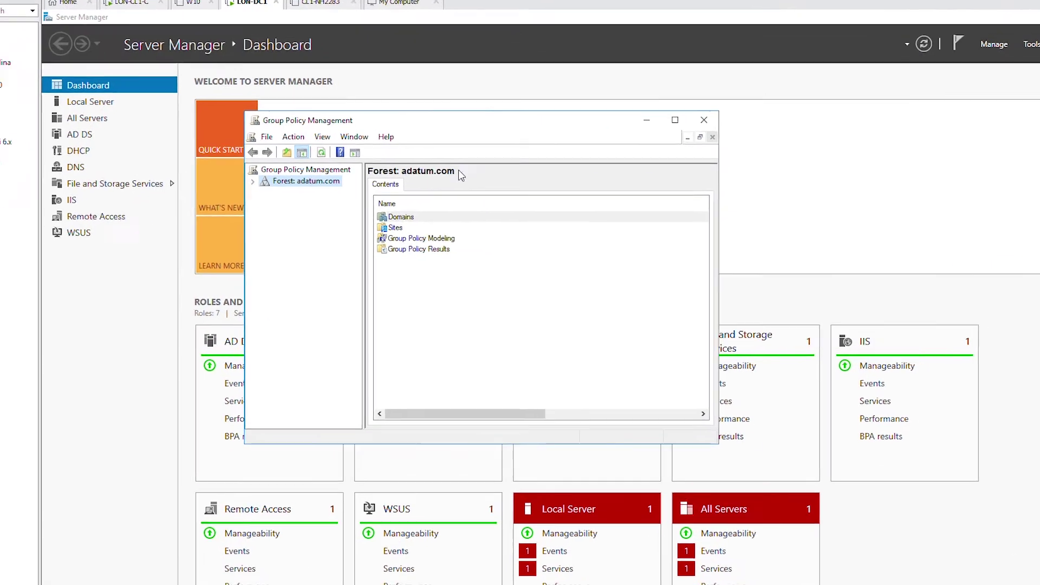
left_click(252, 182)
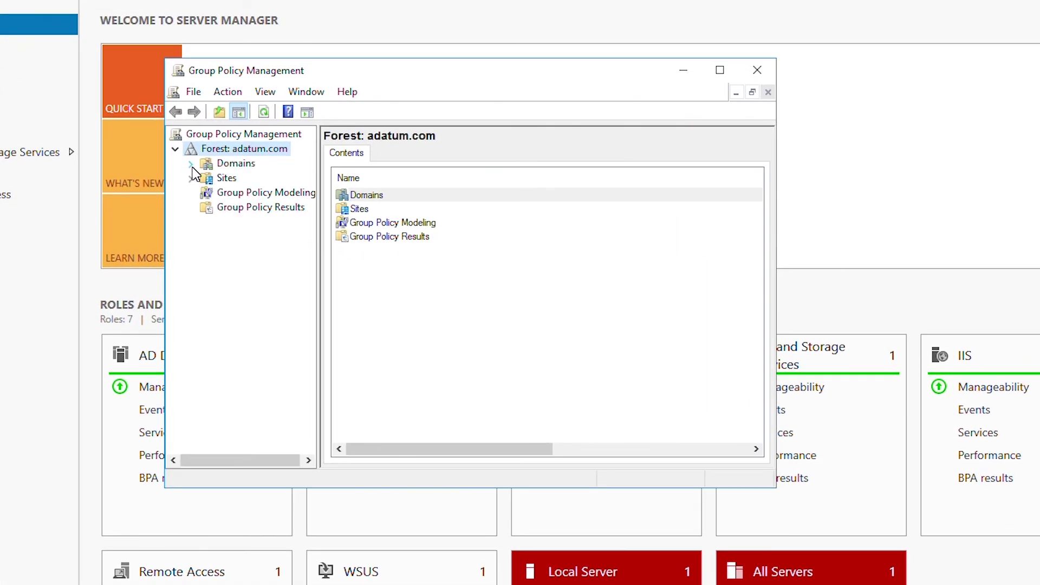
left_click(191, 163)
left_click(206, 178)
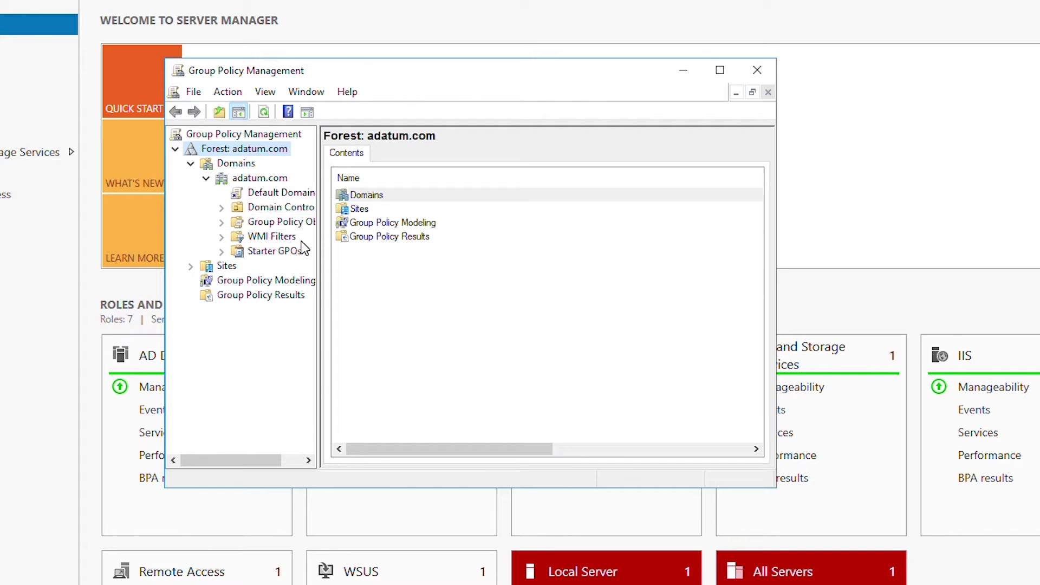
left_click(265, 224)
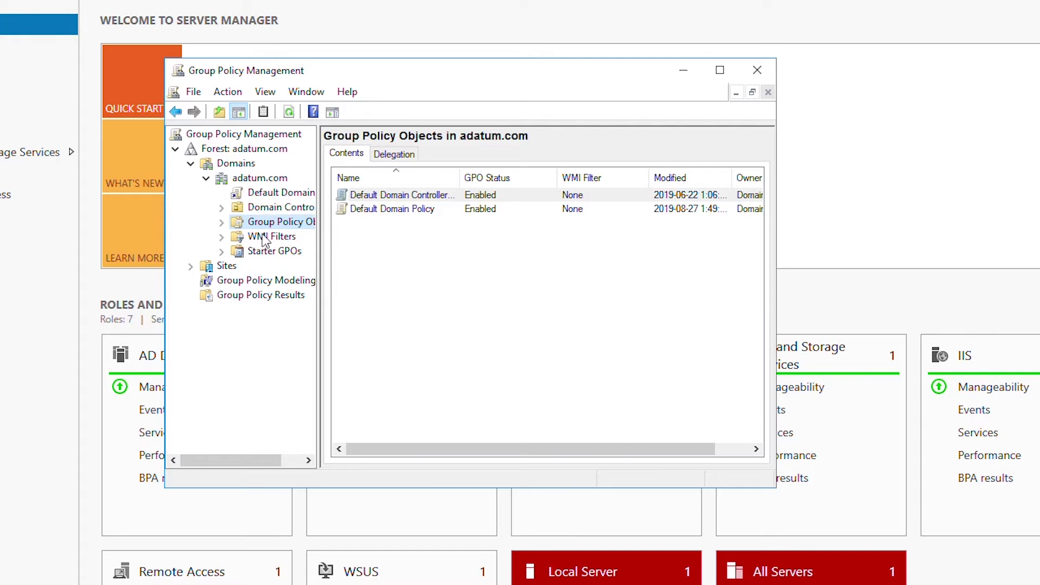
Create a new GPO named 'WSUS AutoUpdate' and select it
right_click(300, 224)
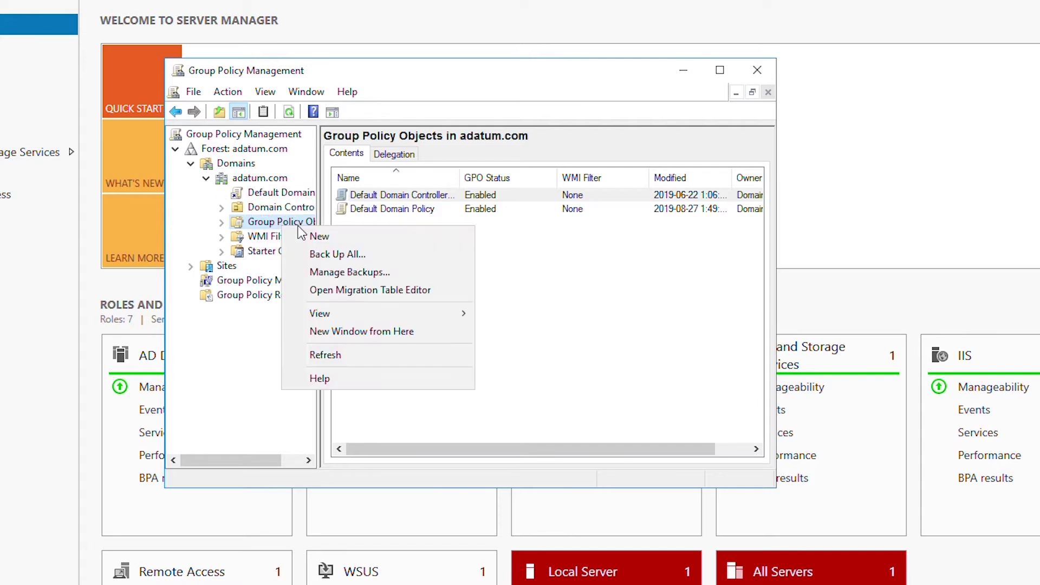
left_click(343, 235)
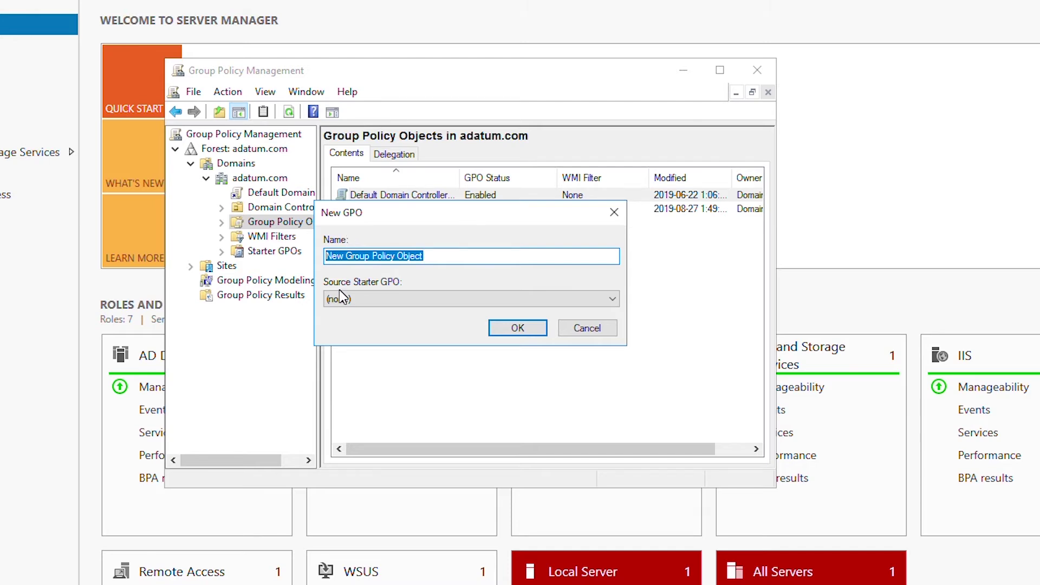
type("WS")
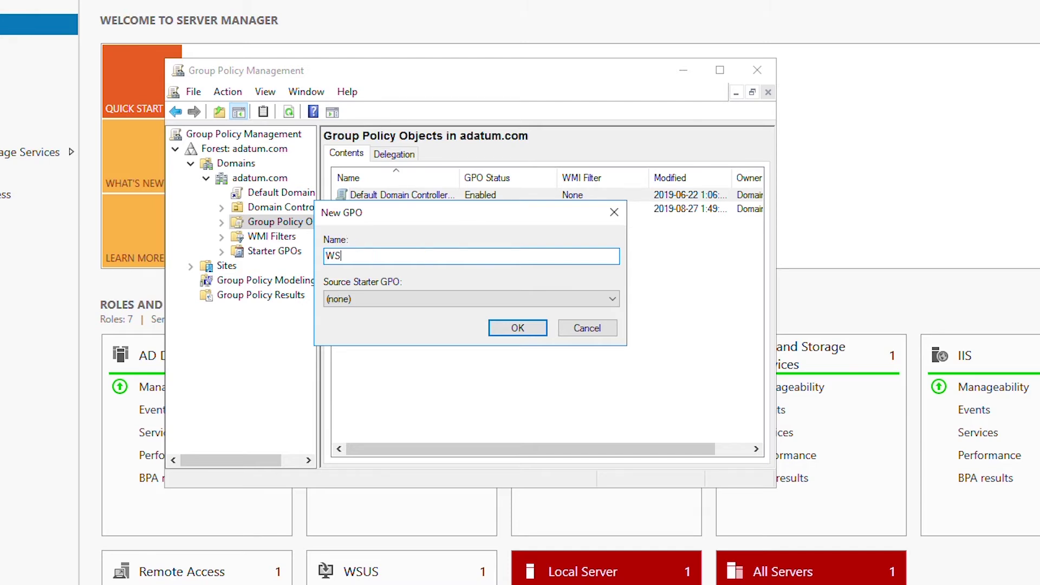
type("US AutoUpdate")
left_click(514, 328)
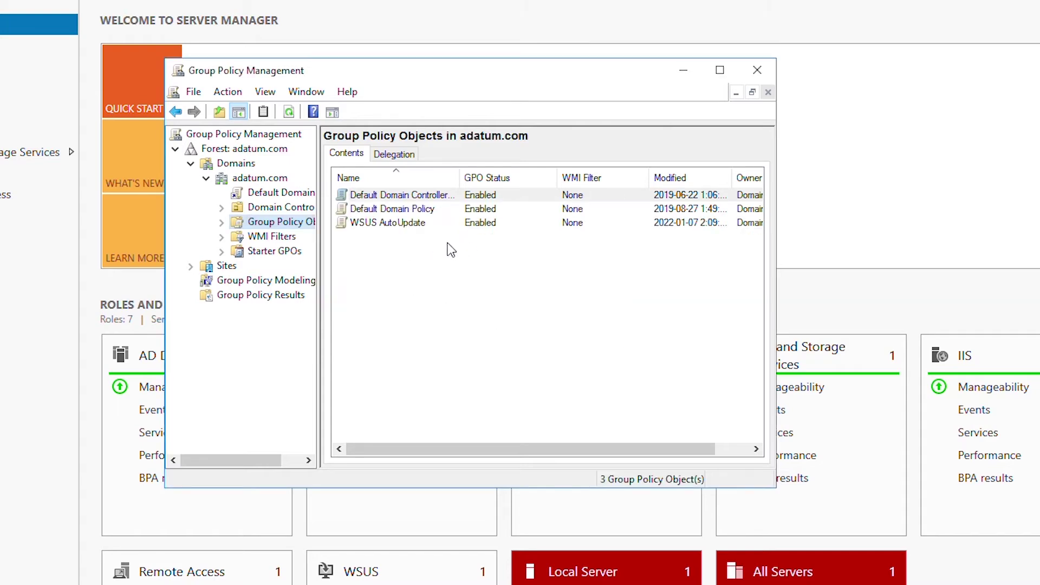
left_click(387, 223)
Edit the WSUS AutoUpdate GPO and expand Computer Policies to Administrative Templates
right_click(388, 230)
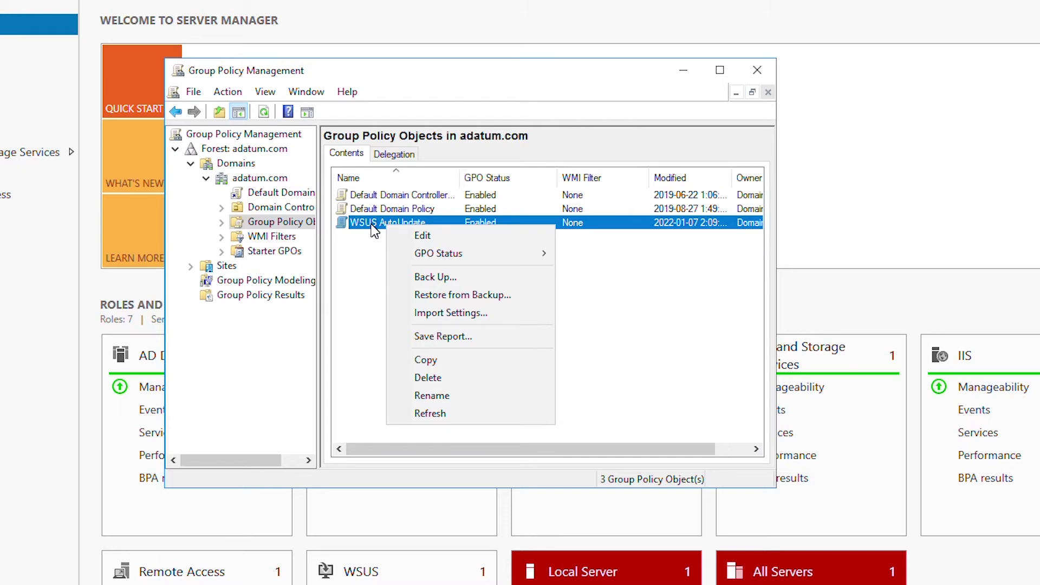
left_click(412, 234)
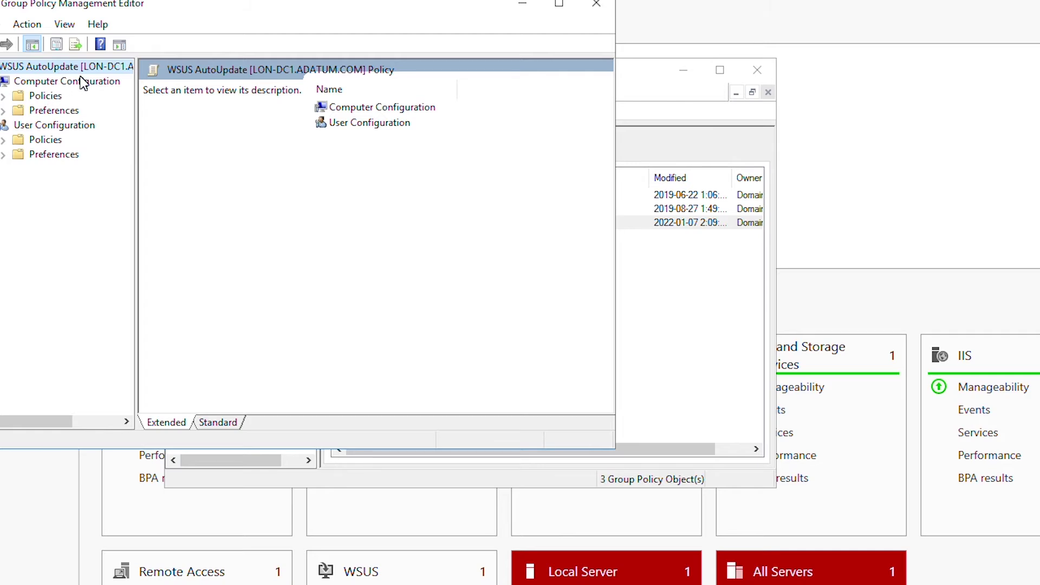
left_click(4, 96)
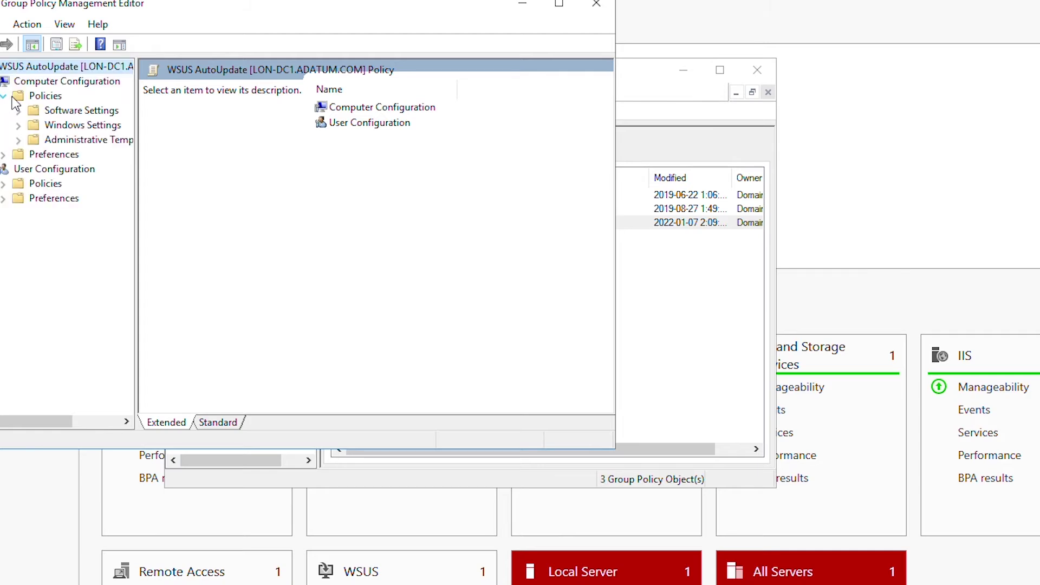
left_click(84, 140)
left_click(19, 140)
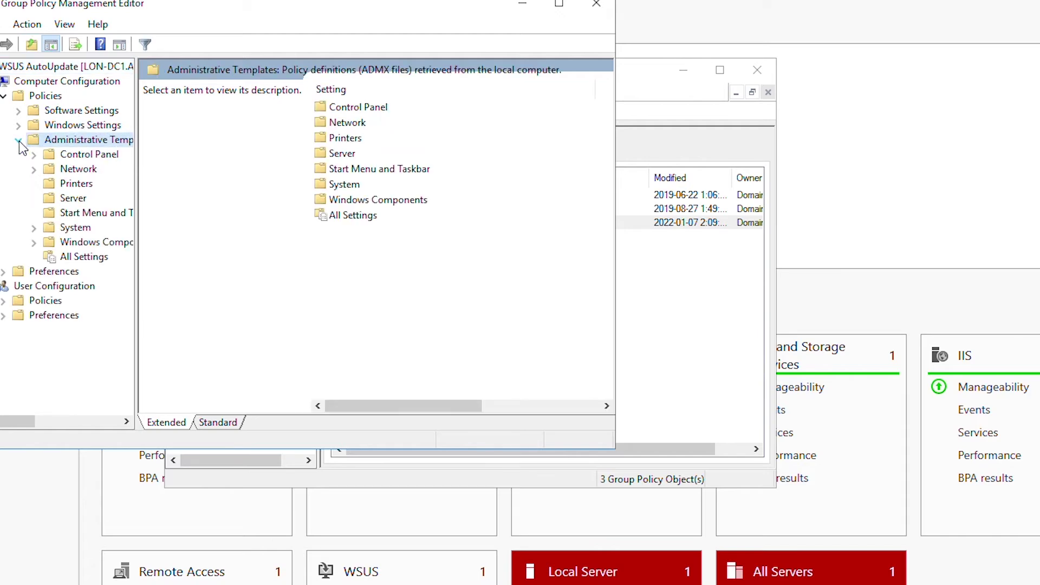
Go through Windows Components to Windows Update and select Configure Automatic Updates
left_click(94, 244)
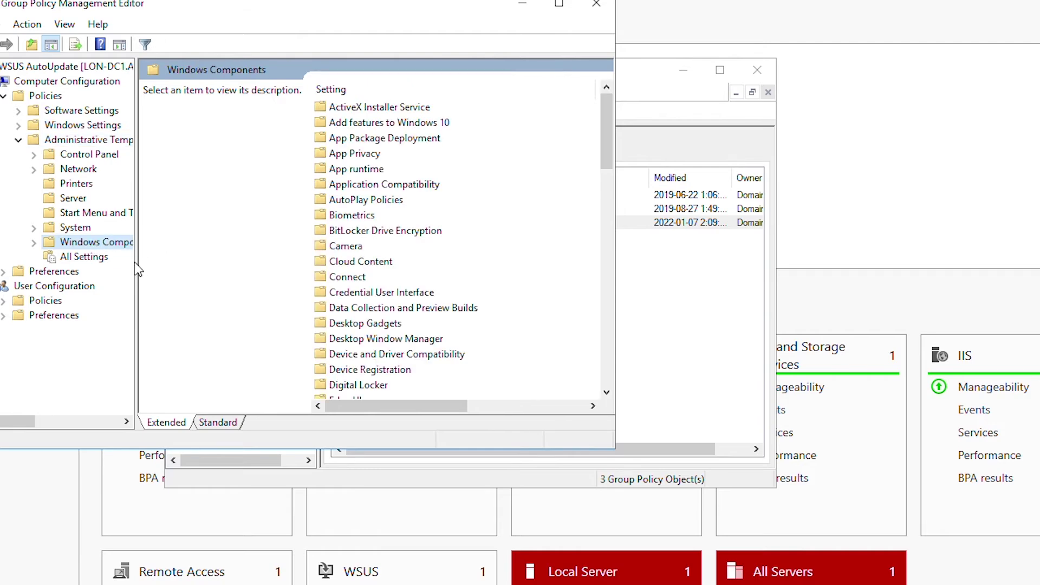
left_click_drag(136, 265, 302, 266)
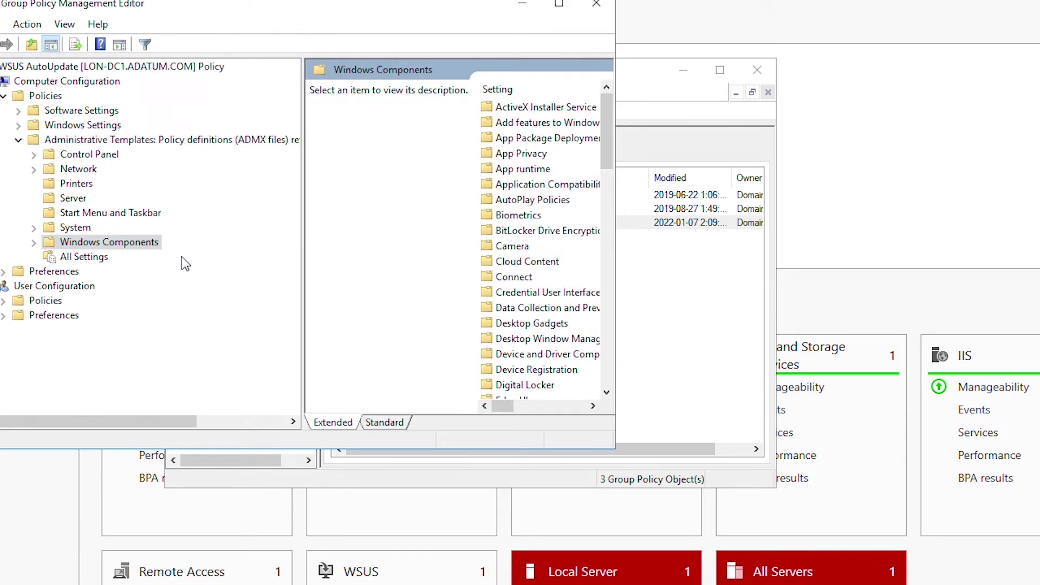
left_click(33, 242)
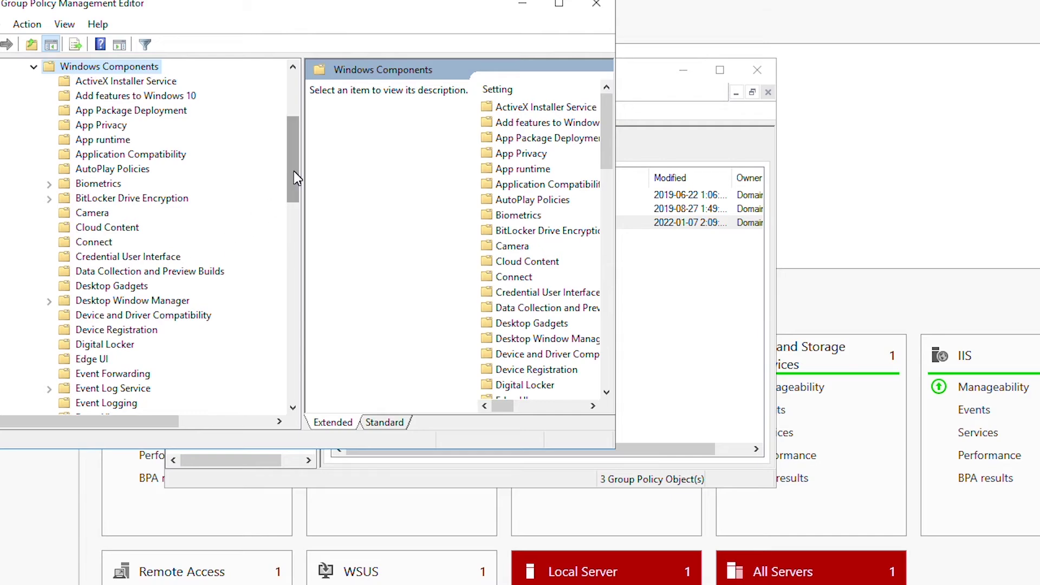
left_click_drag(293, 170, 297, 275)
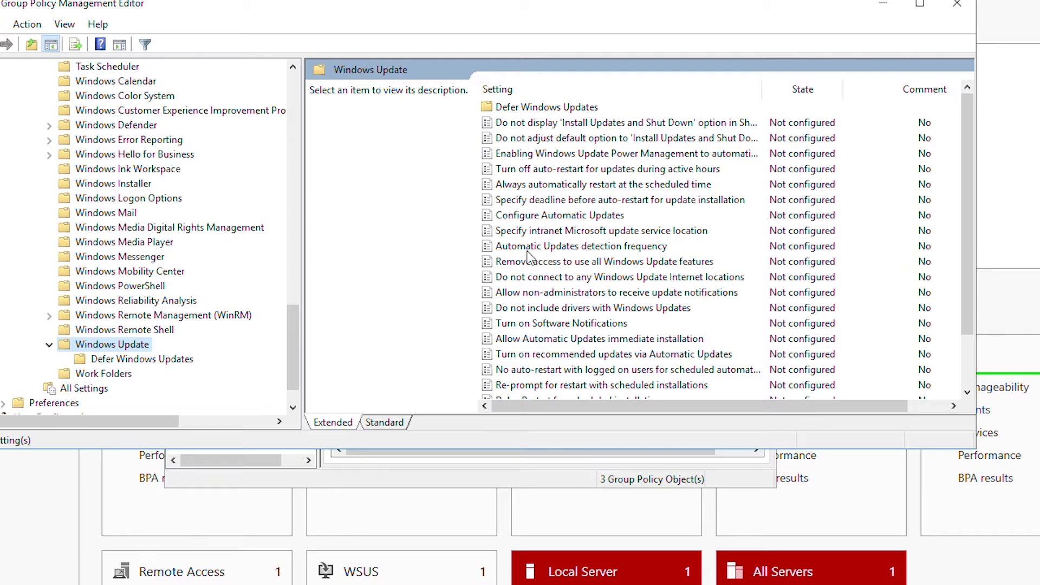
left_click(538, 216)
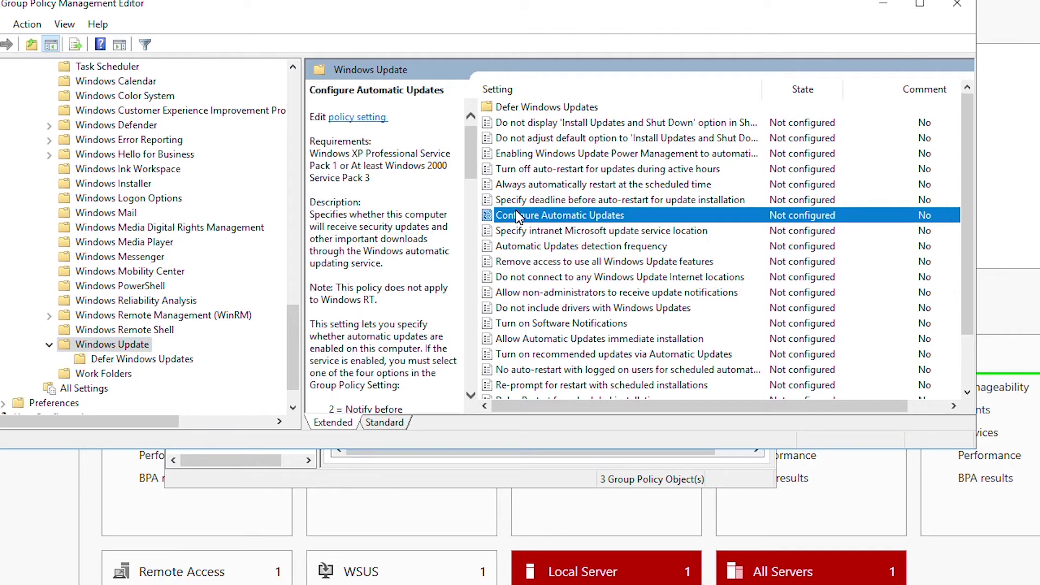
right_click(517, 216)
Enable Configure Automatic Updates with 3 - Auto download and notify, every day at 03:00
left_click(547, 222)
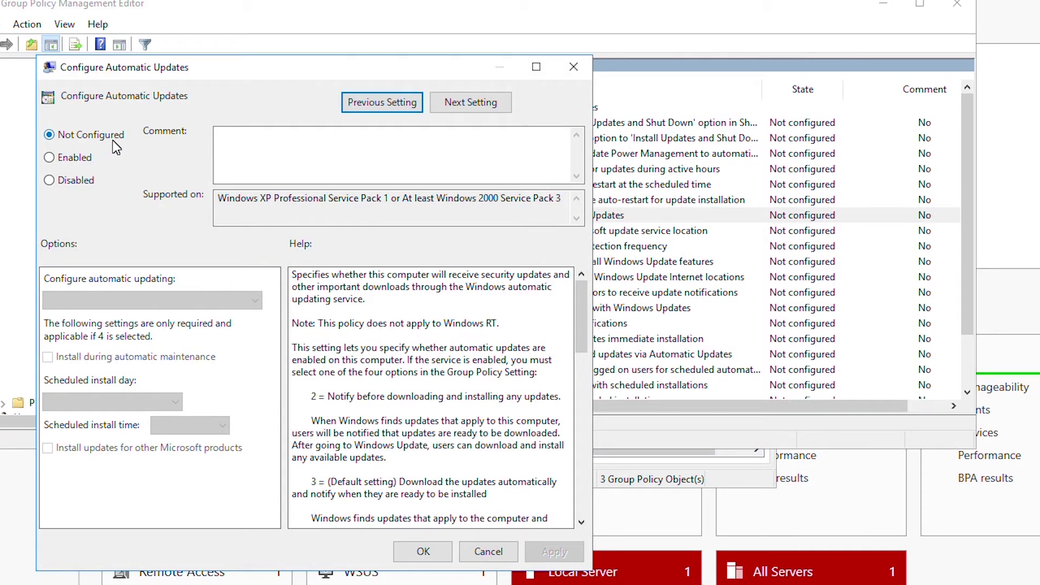
left_click(60, 158)
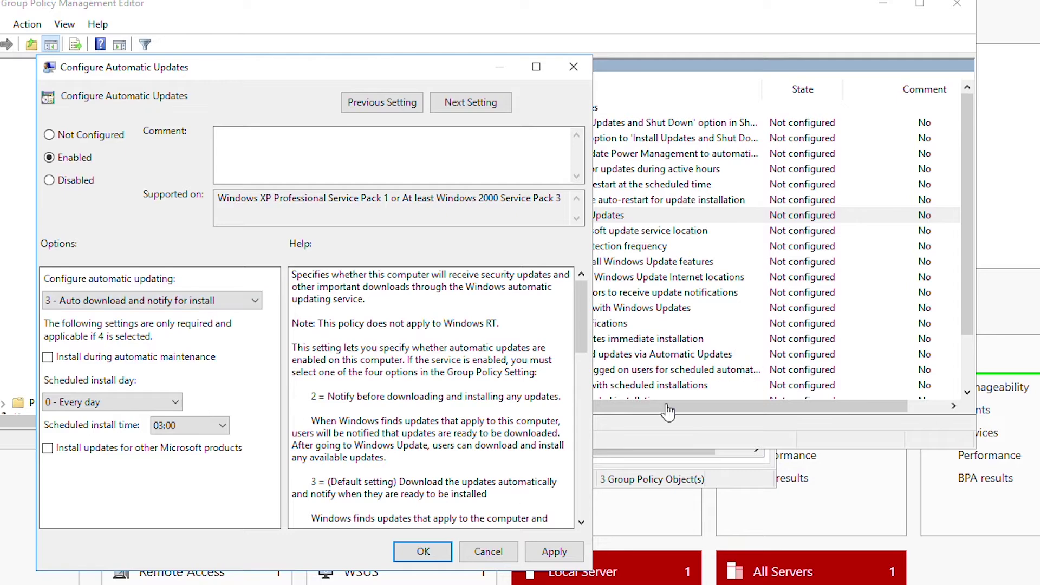
left_click(553, 553)
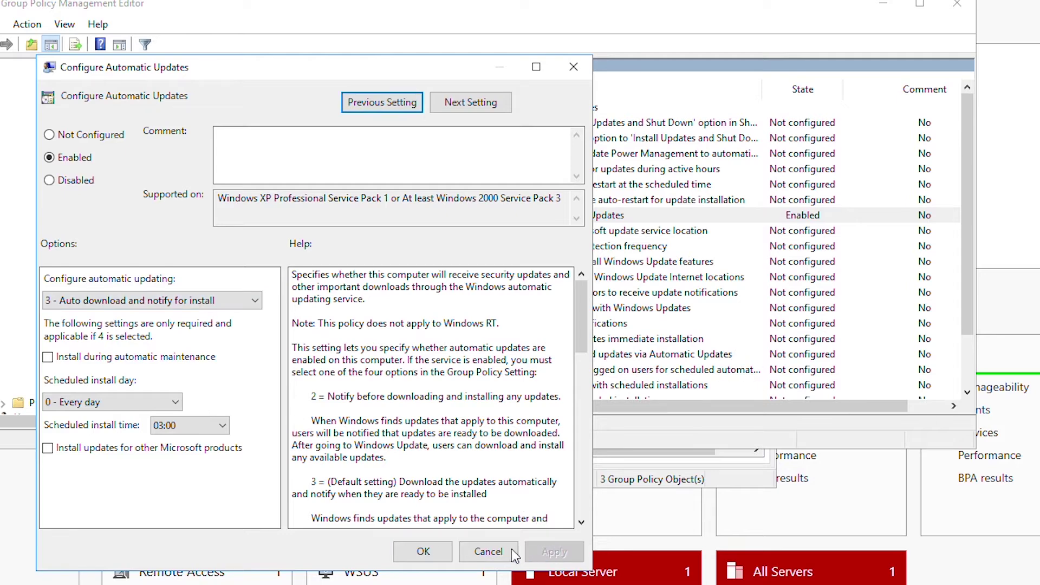
left_click(436, 553)
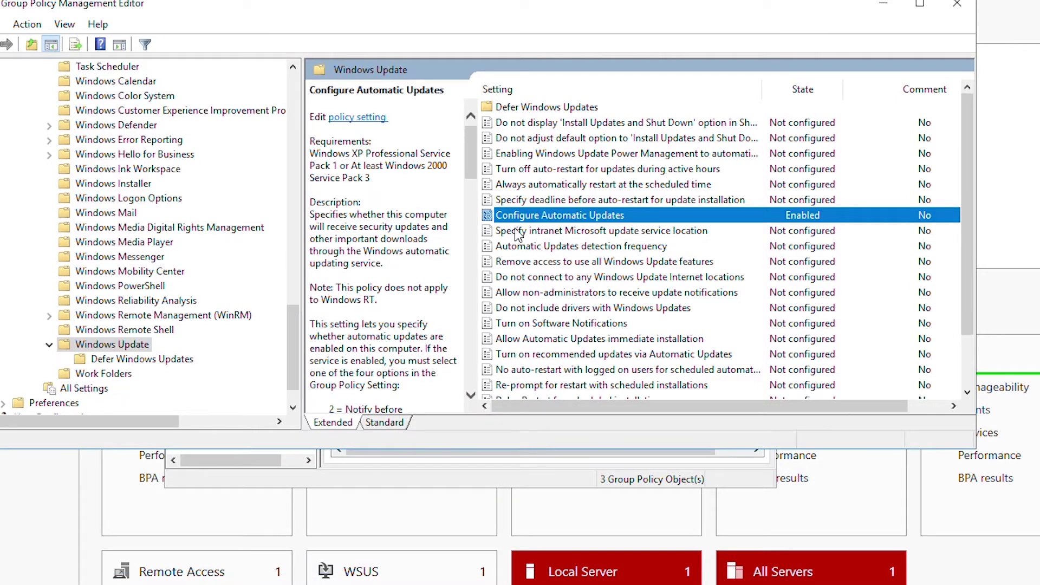
right_click(547, 239)
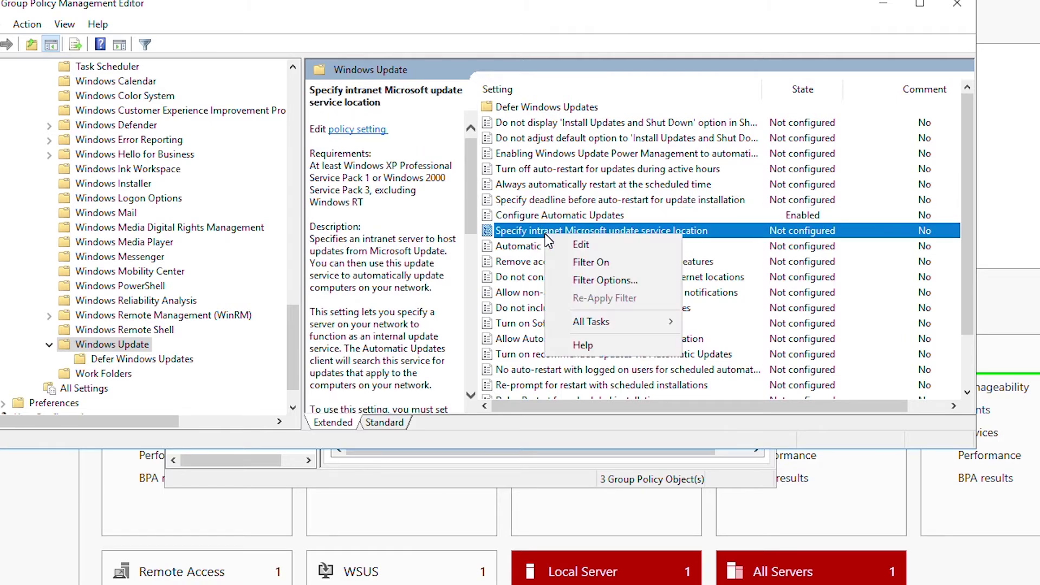
left_click(578, 245)
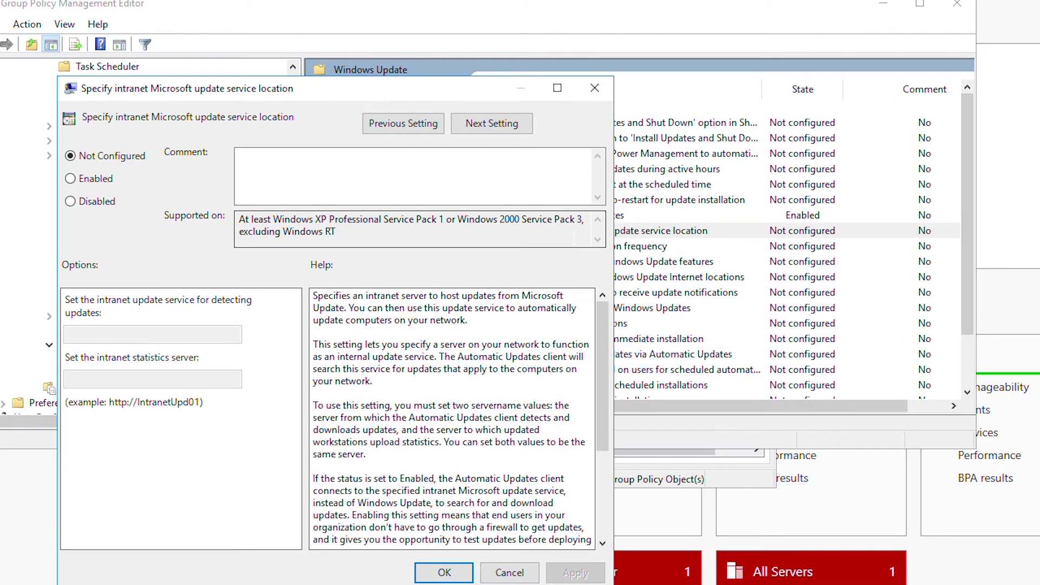
left_click(90, 181)
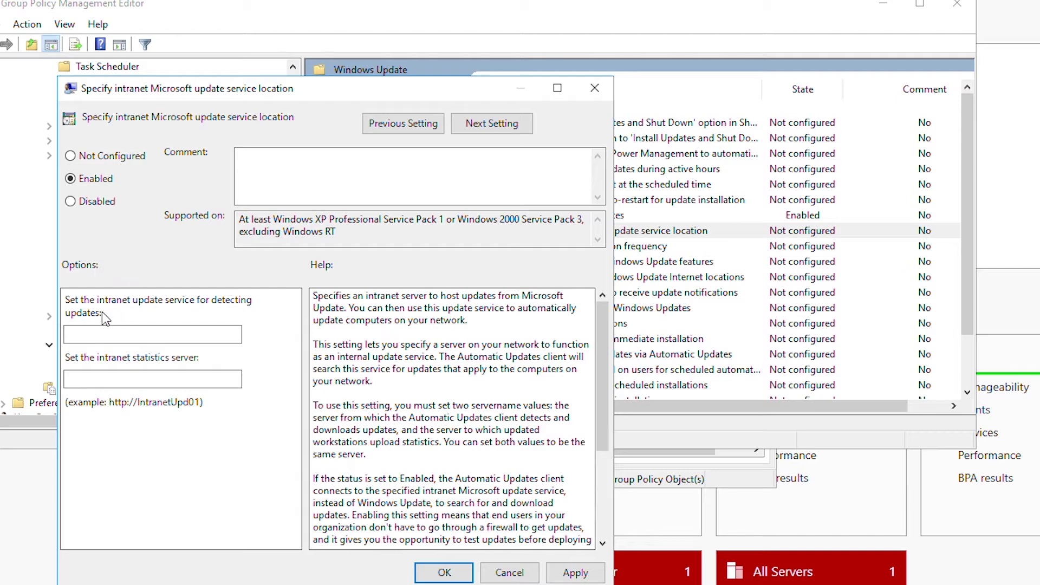
left_click(89, 334)
type("http:")
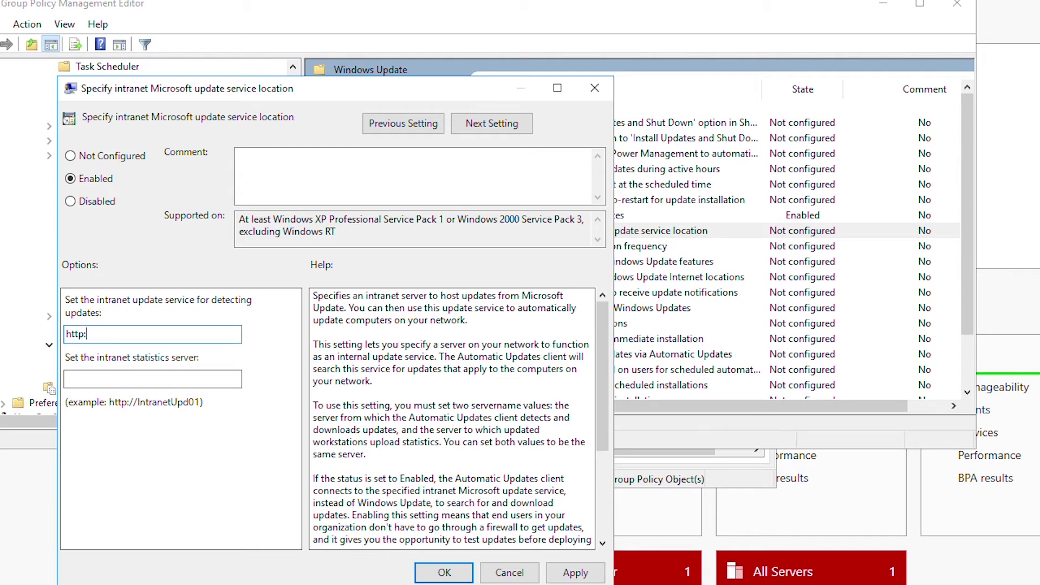
type("//LON-DC")
type("1:8530")
left_click_drag(136, 334, 65, 334)
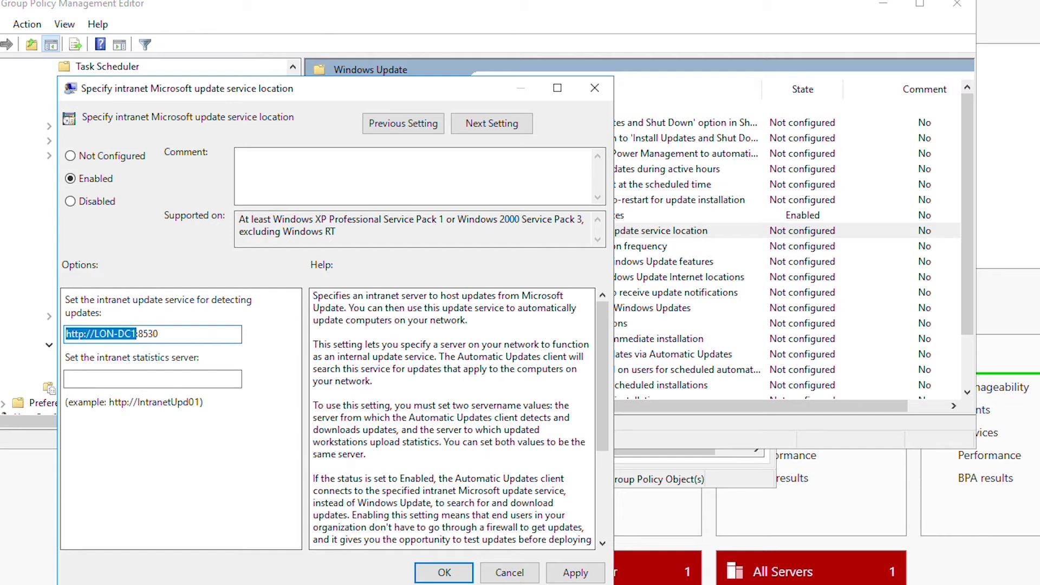
key("ctrl+c")
left_click(119, 378)
key("ctrl+v")
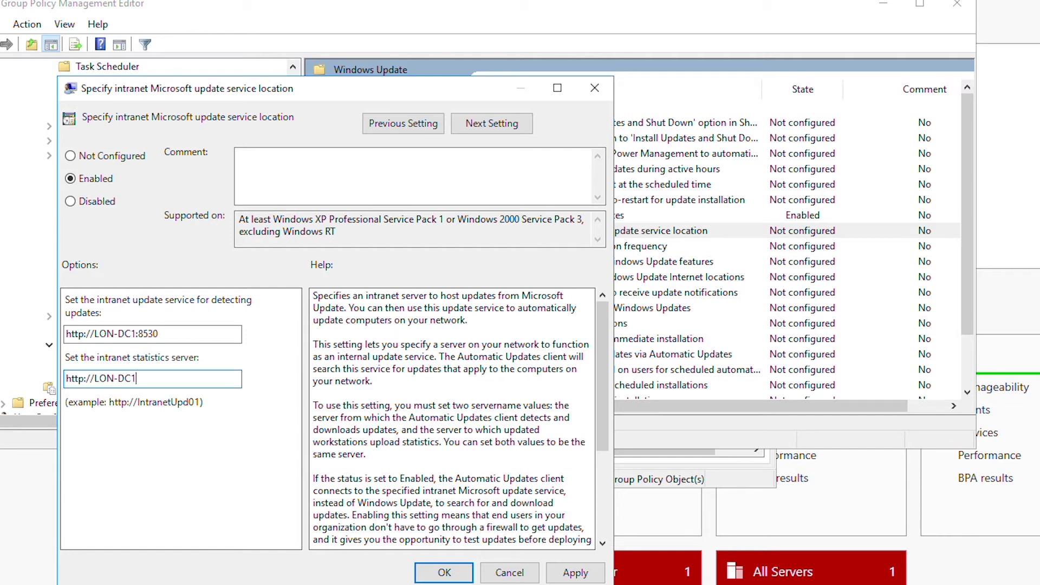
left_click(573, 574)
left_click(444, 572)
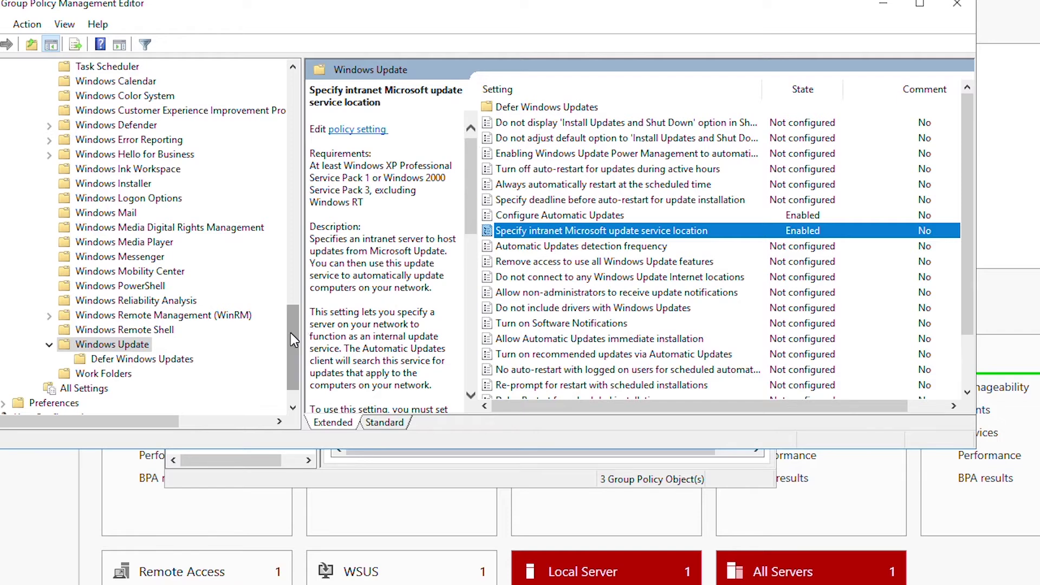
Close the policy editor and link the WSUS AutoUpdate GPO to the adatum.com domain
left_click_drag(290, 333, 303, 54)
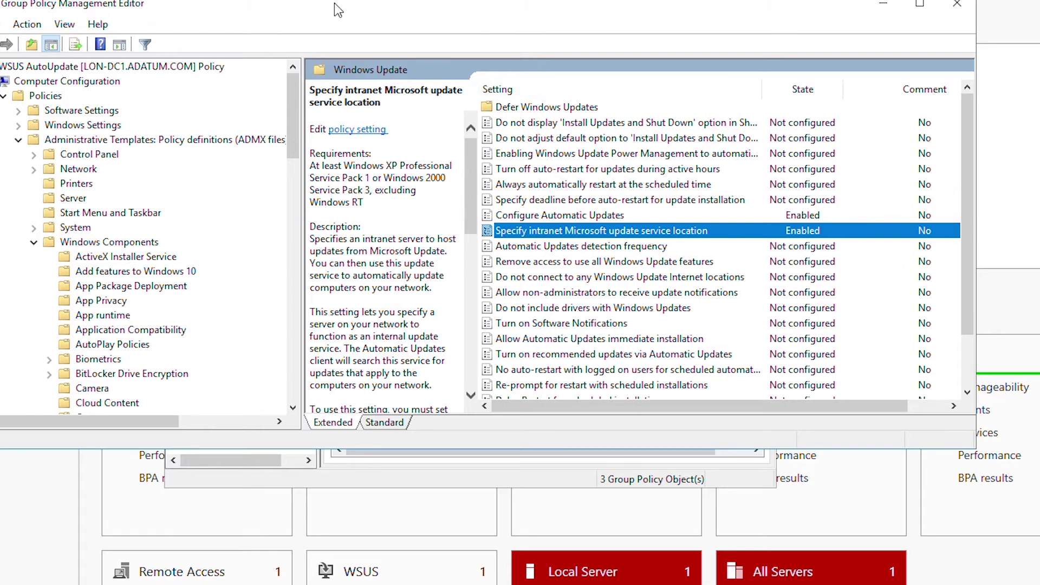
left_click(967, 8)
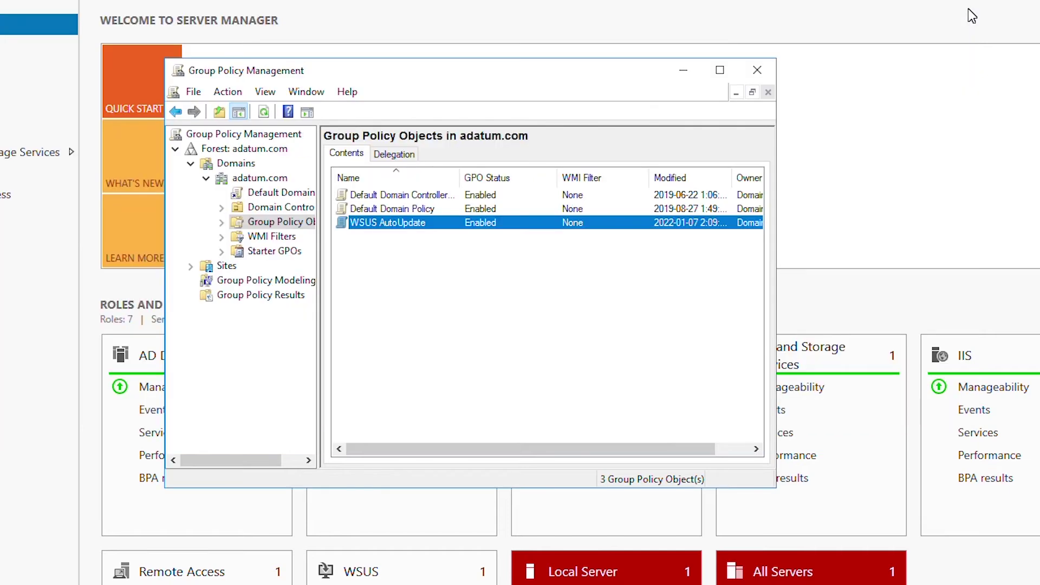
left_click(257, 183)
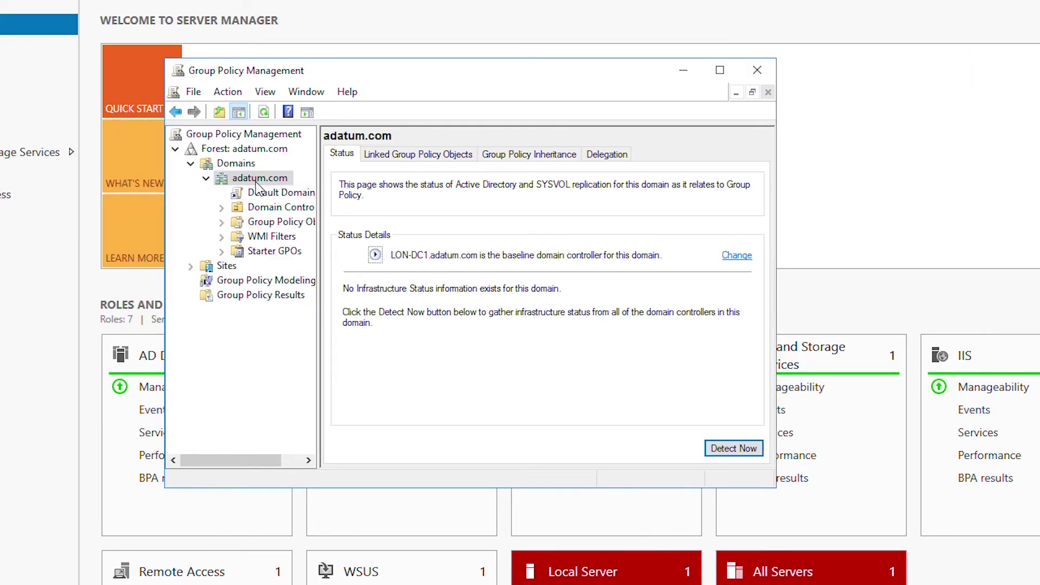
right_click(257, 183)
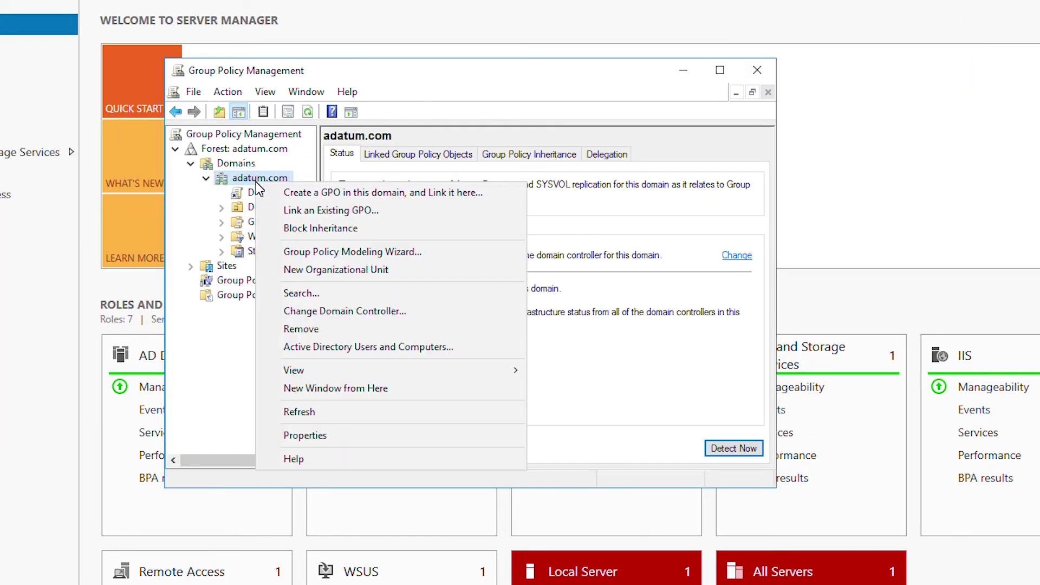
left_click(334, 210)
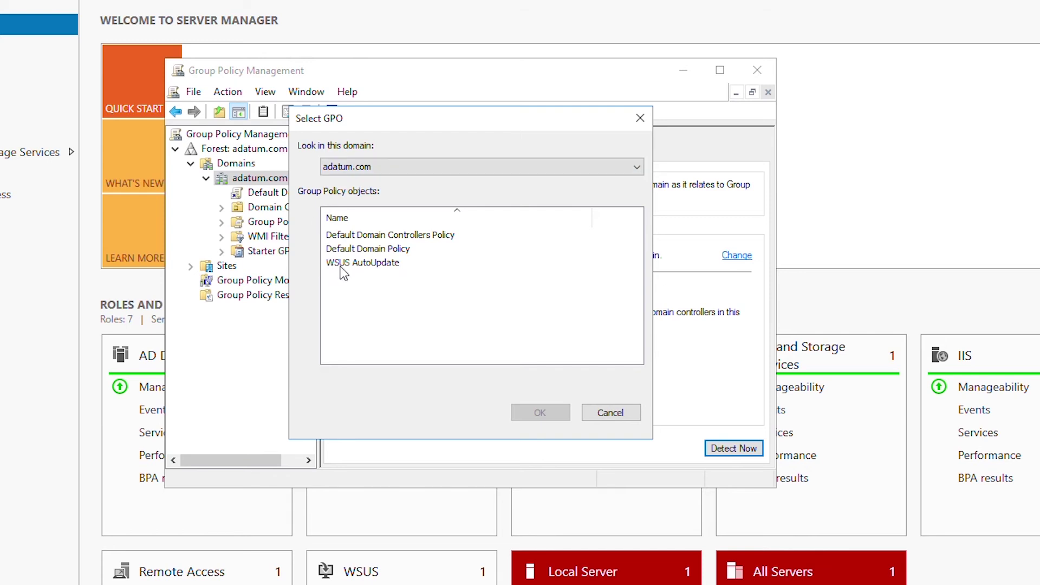
left_click(363, 264)
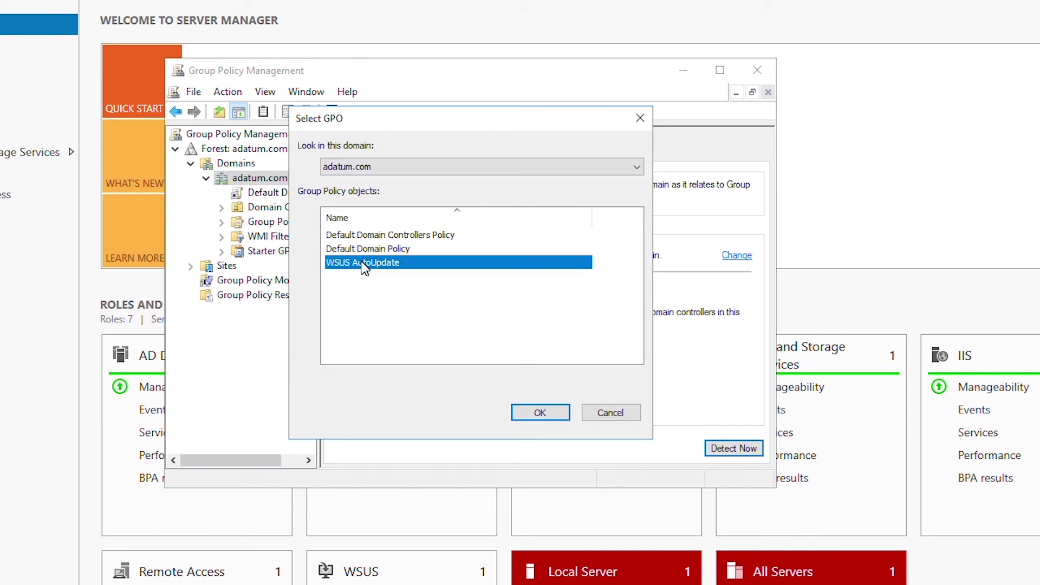
left_click(535, 415)
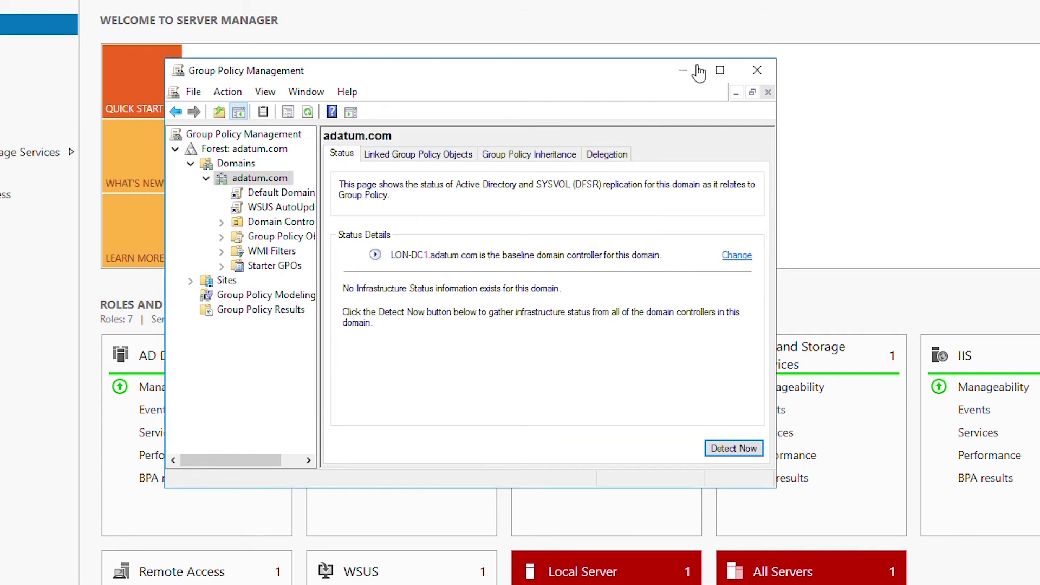
Close Group Policy Management and switch to the LON-CL1-C client
left_click(757, 71)
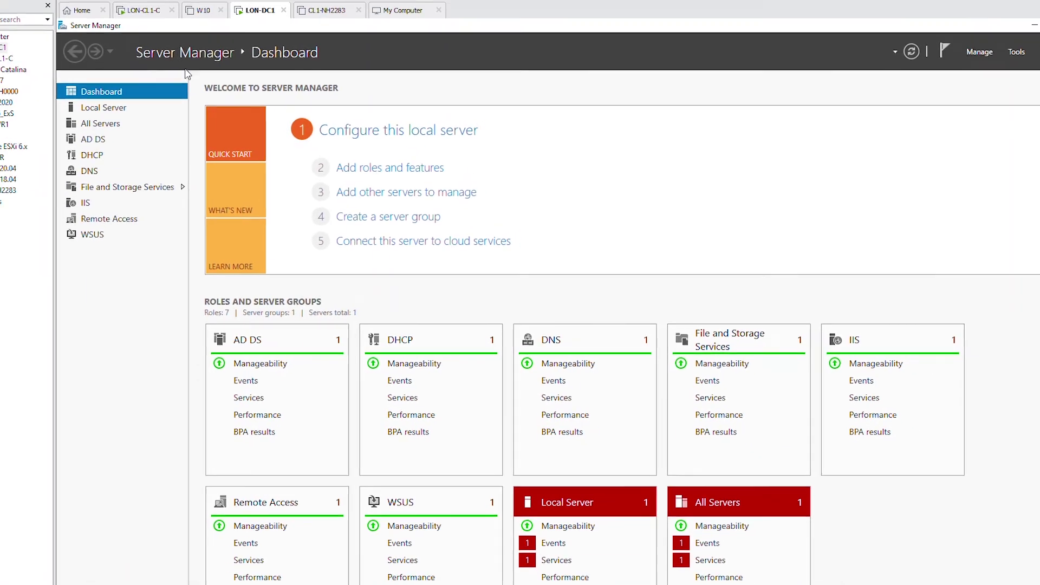
left_click(45, 86)
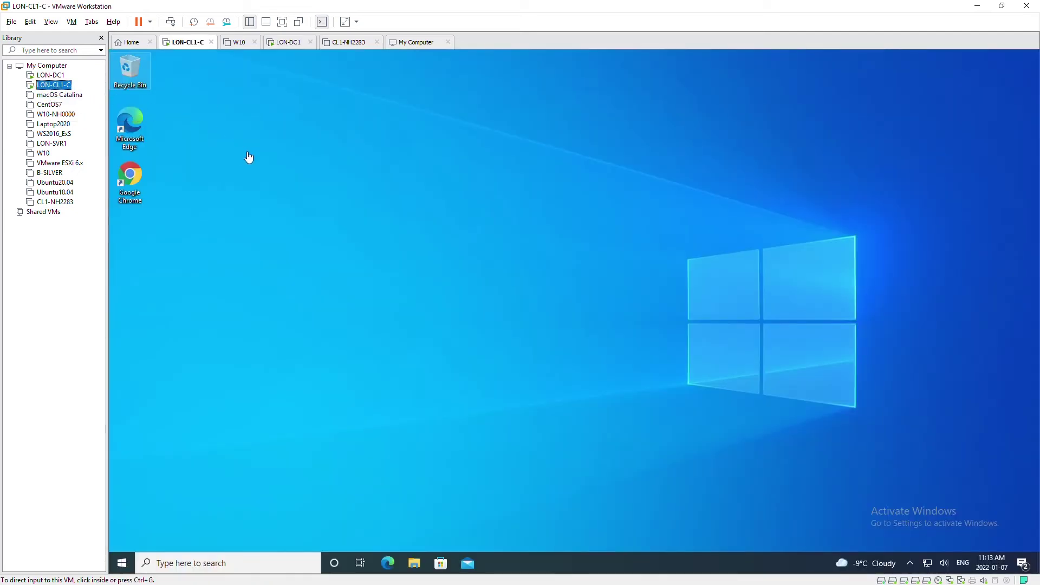
left_click(275, 211)
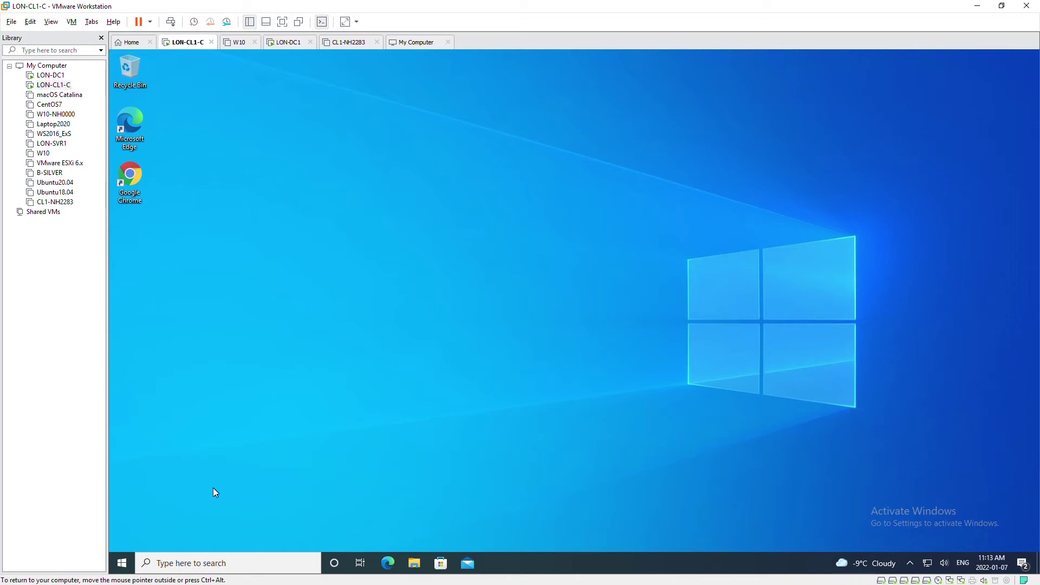
Open an administrator Command Prompt via a cmd search and run gpupdate /force
left_click(123, 564)
type("cmd")
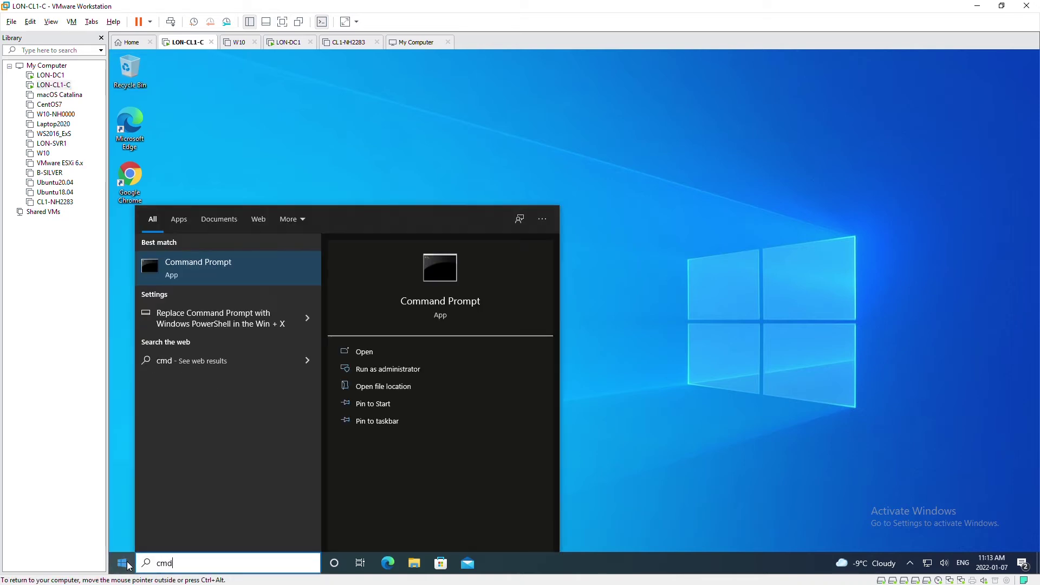
left_click(378, 373)
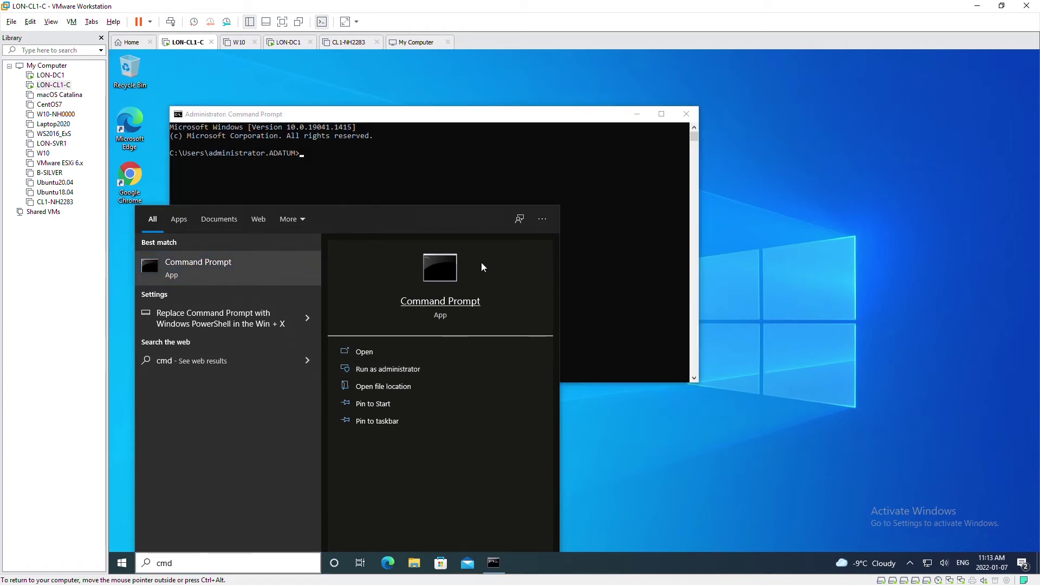
left_click(487, 174)
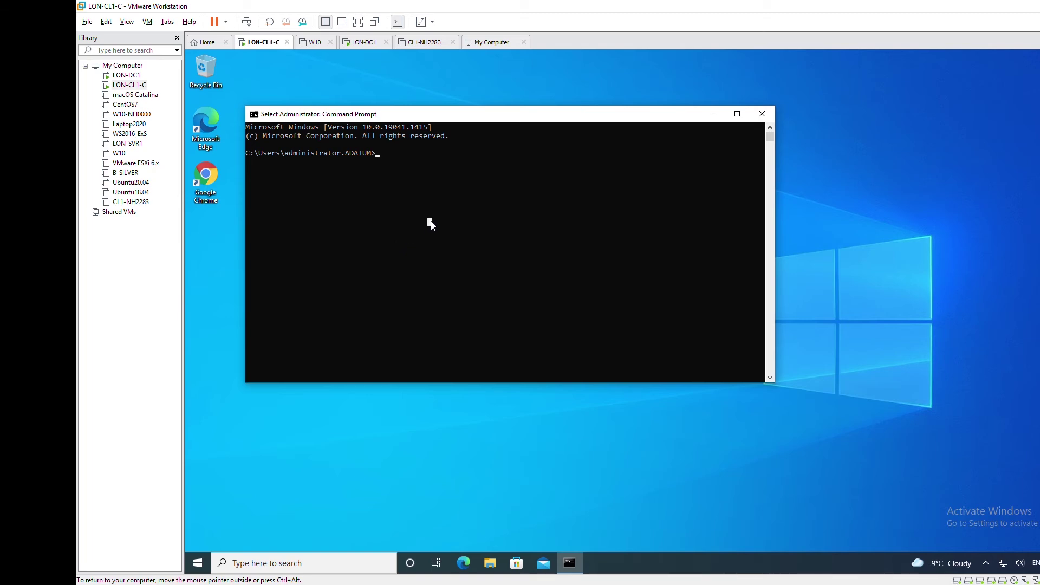
type("gpupdate")
type(" /force")
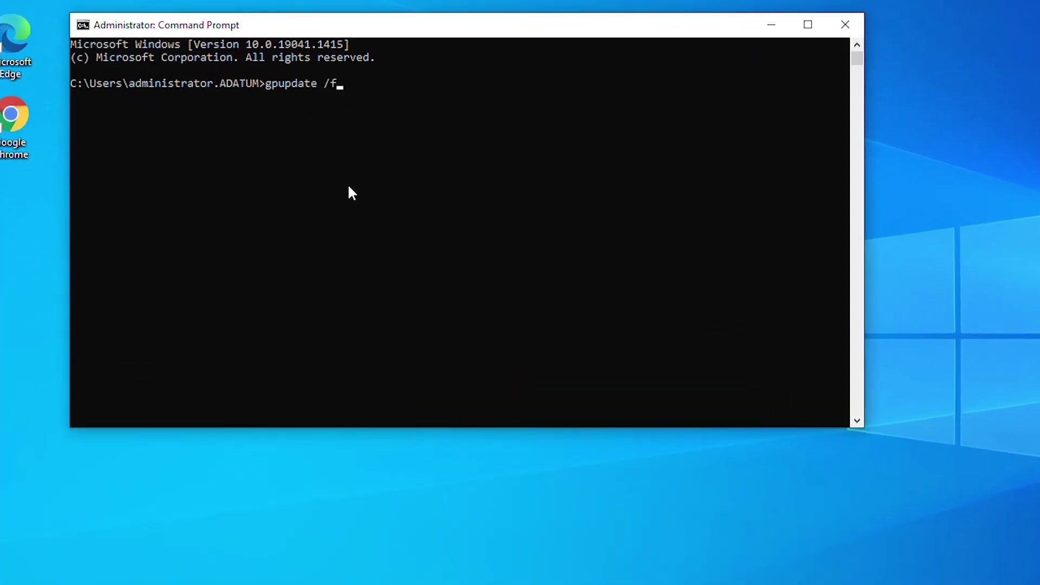
Run gpupdate /force and wait until Computer and User Policy updates both complete
key("Return")
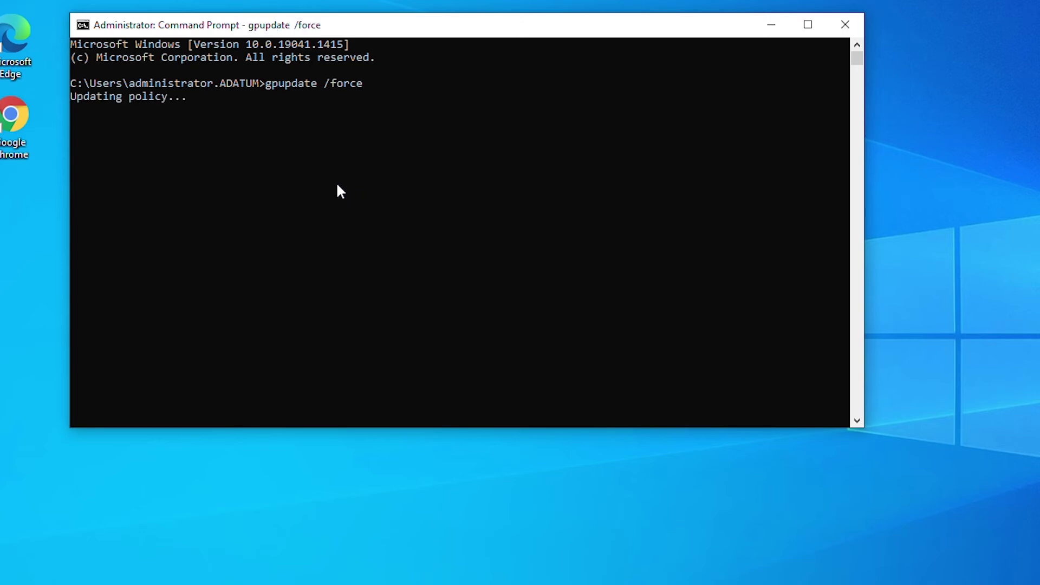
left_click(196, 161)
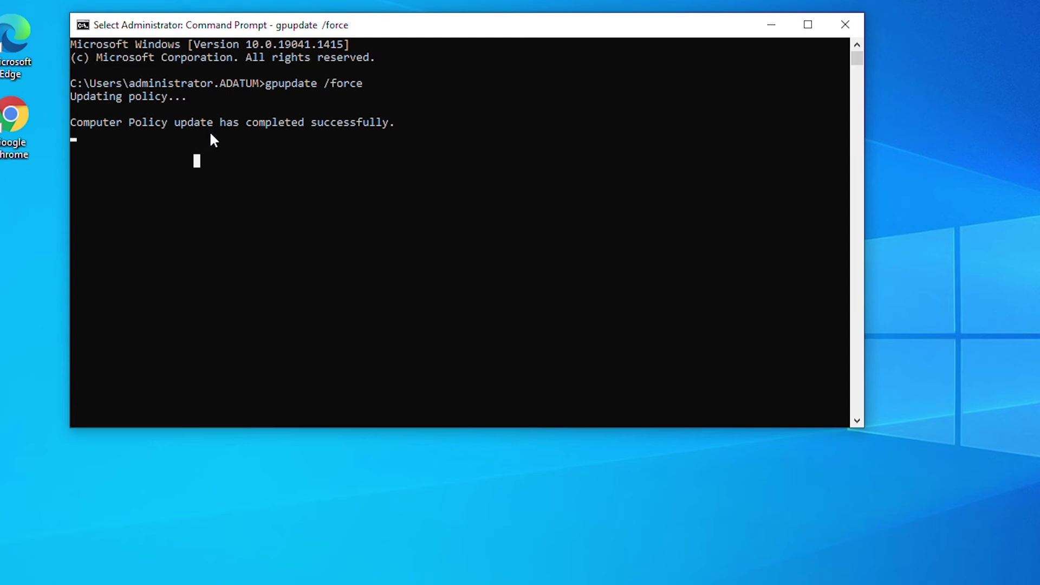
left_click(340, 140)
left_click(438, 123)
right_click(438, 123)
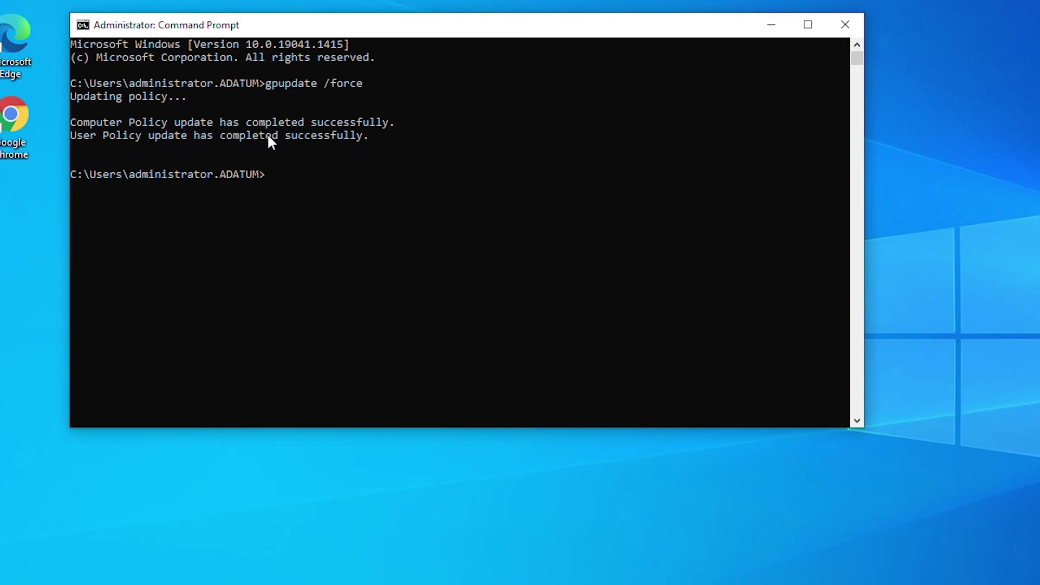
left_click(346, 175)
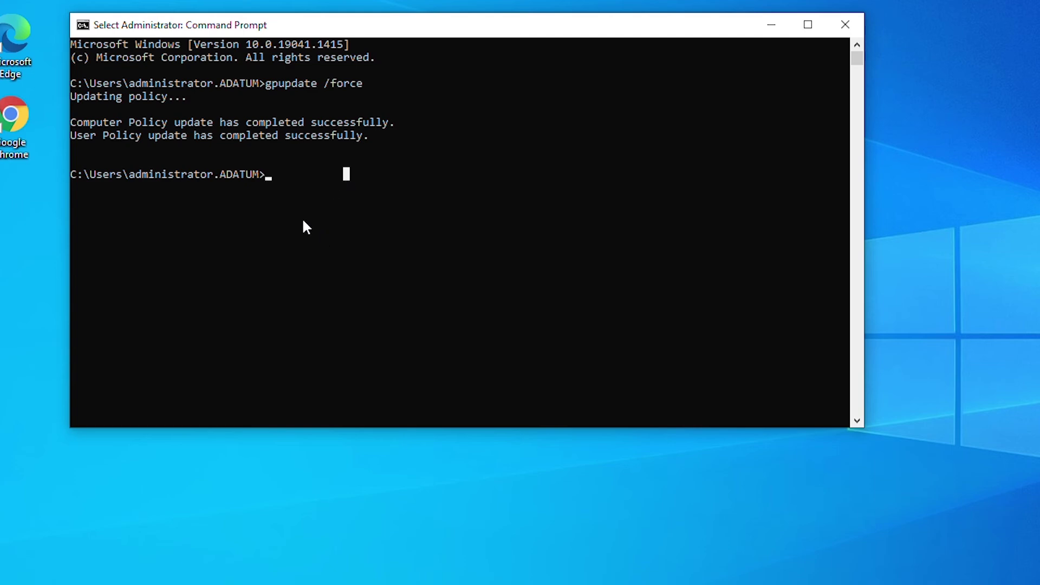
Run gpresult /r to list the client's Group Policy results
key("Escape")
type("gpresu")
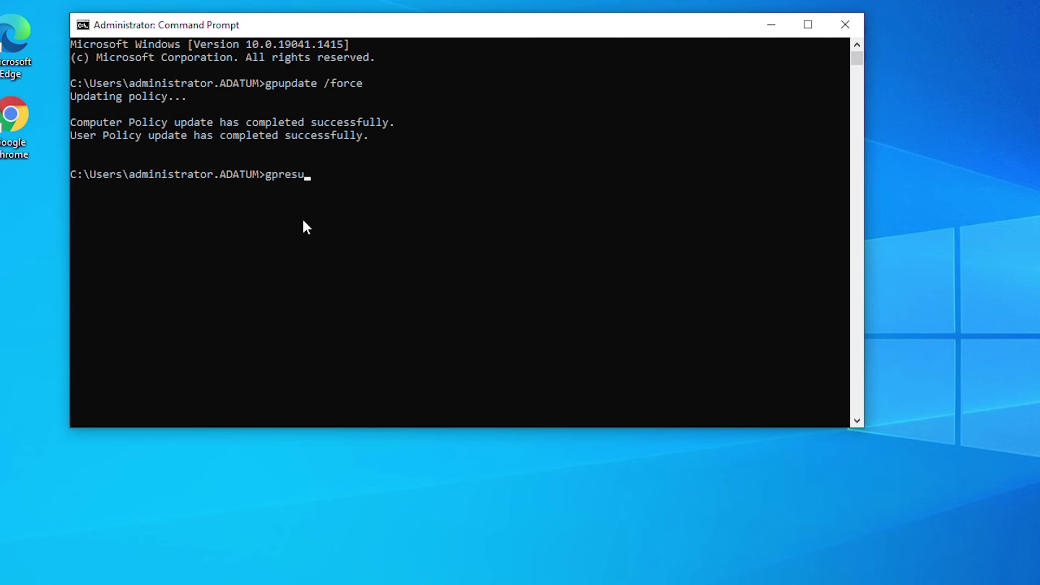
type("lt /r")
key("Return")
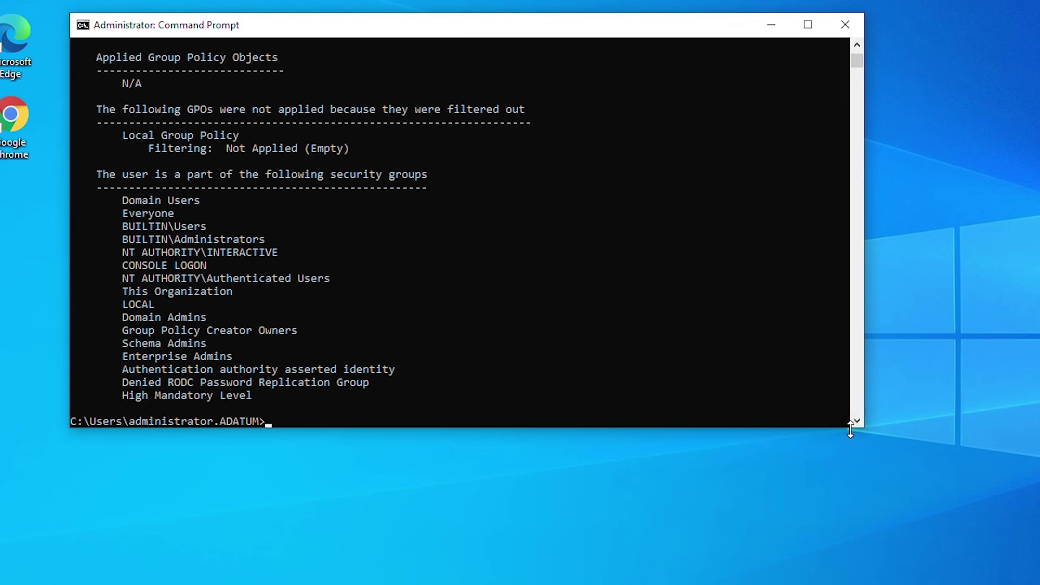
Enlarge the console and confirm WSUS AutoUpdate under the computer's Applied Group Policy Objects
left_click_drag(852, 429, 897, 584)
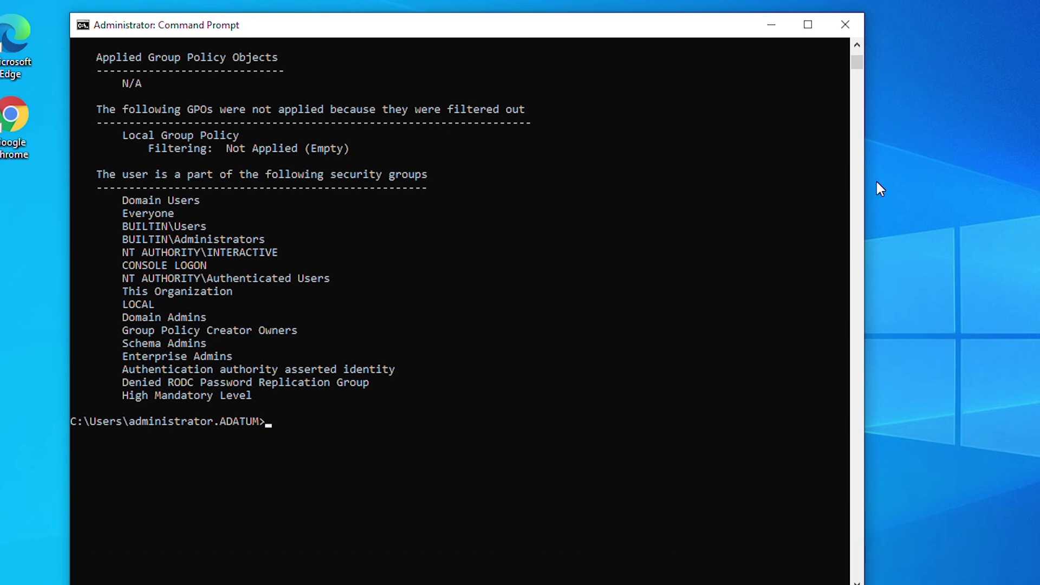
left_click(856, 45)
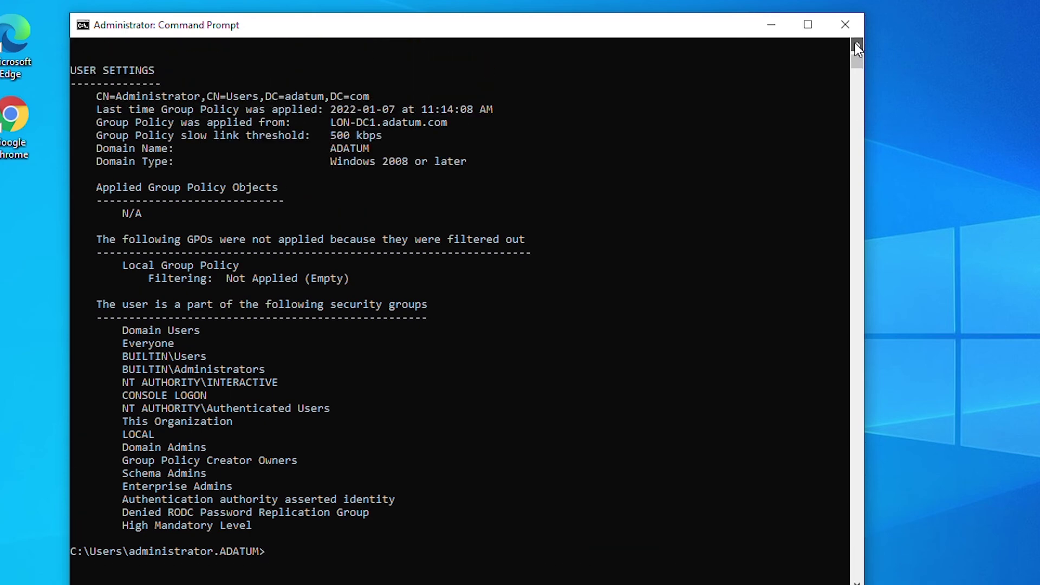
left_click_drag(857, 48, 857, 48)
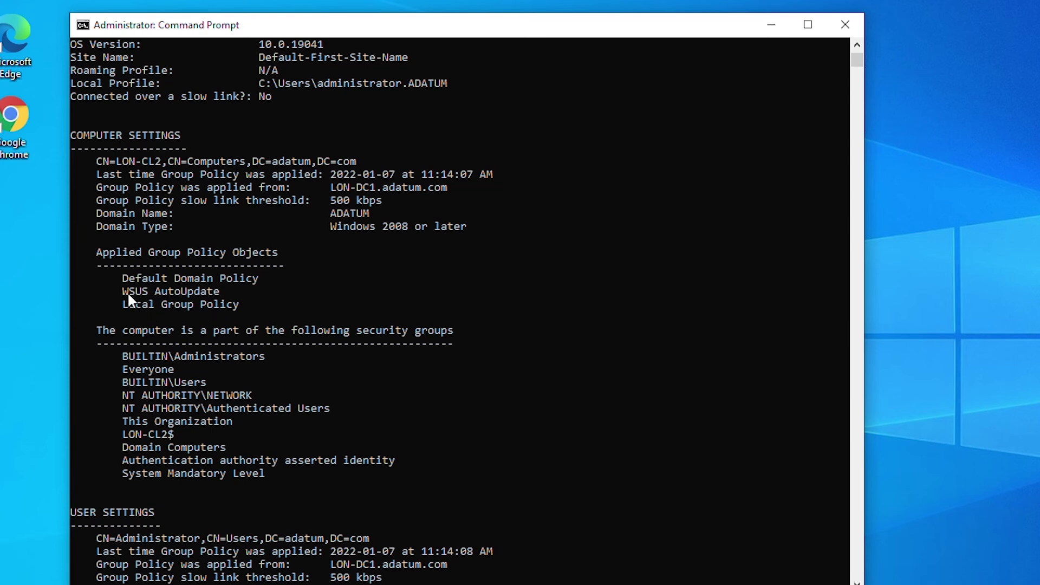
left_click(210, 291)
left_click(229, 291)
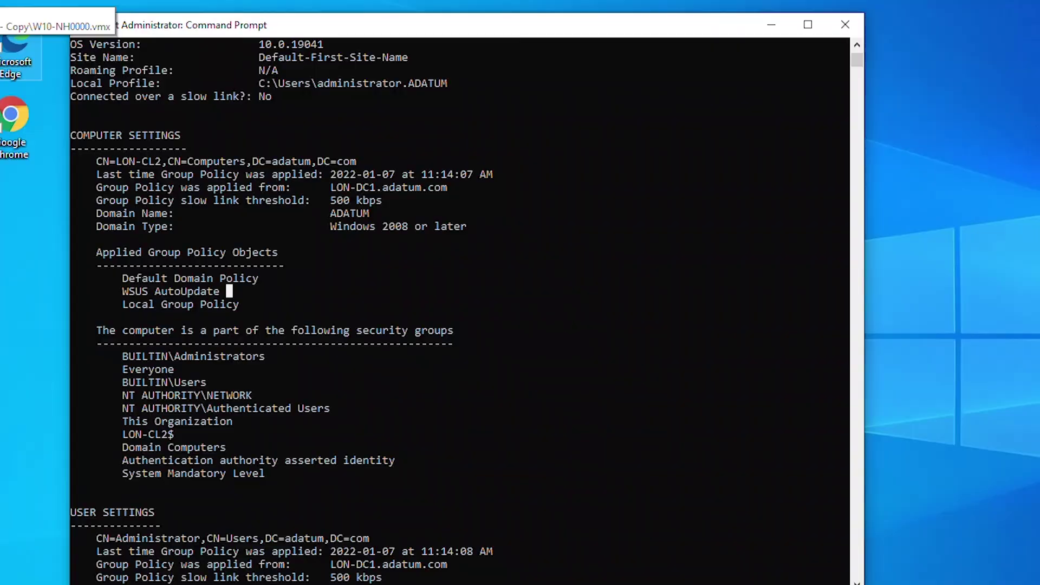
left_click(170, 151)
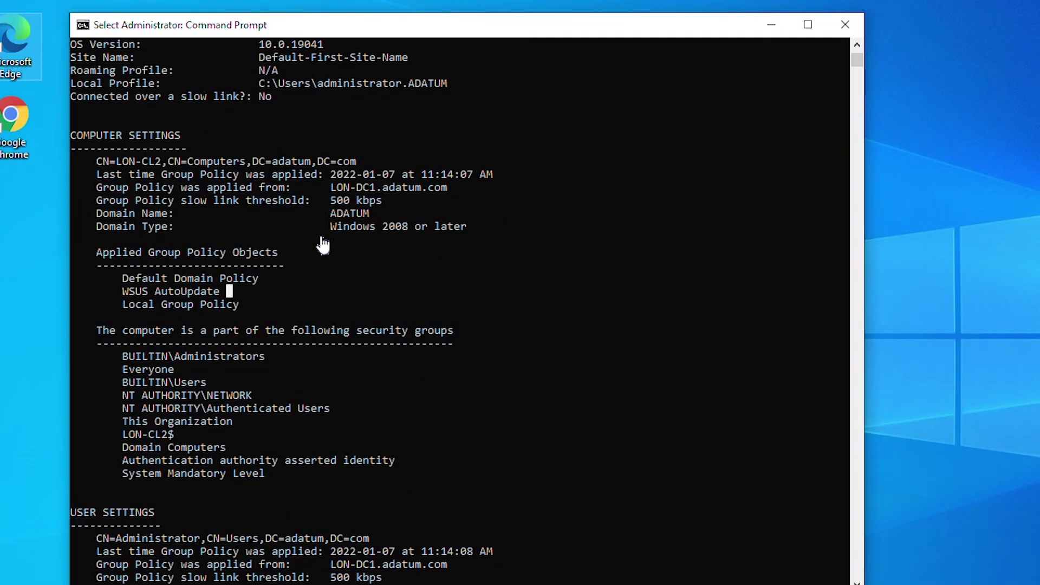